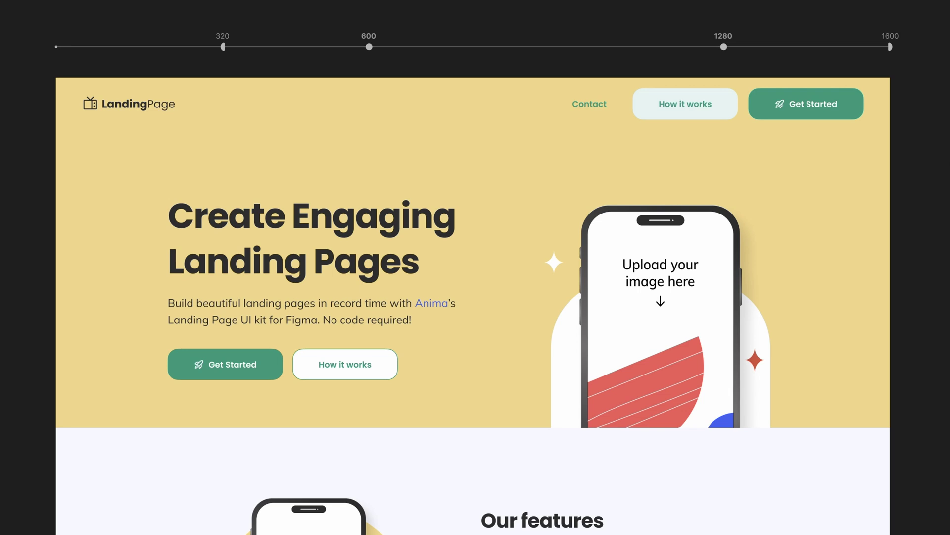
pyautogui.moveTo(870, 159); pyautogui.dragTo(893, 180)
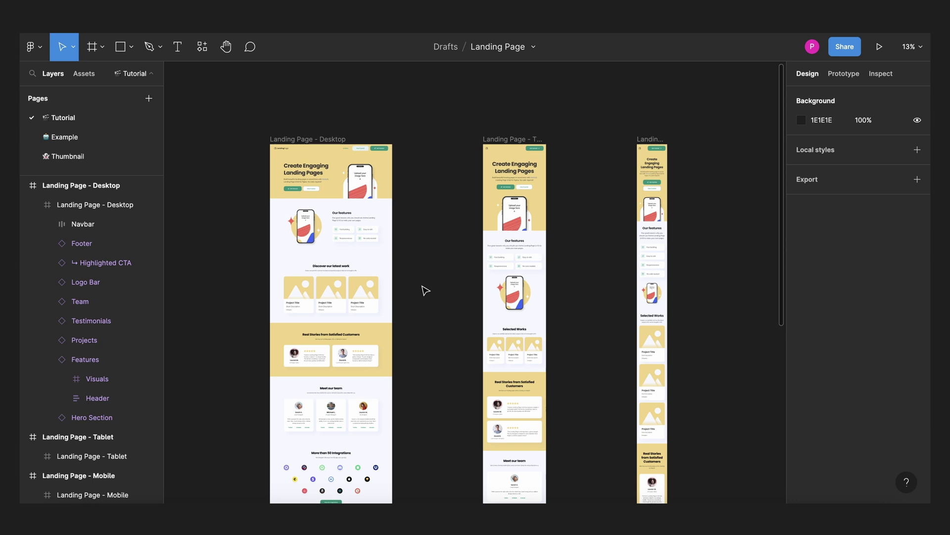
pyautogui.scroll(3, 333, 239)
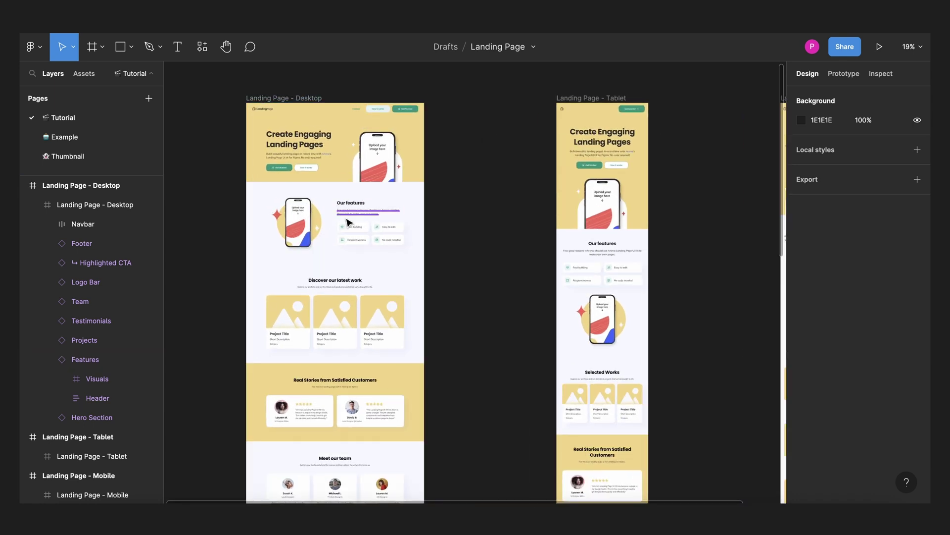
pyautogui.scroll(1, 349, 223)
pyautogui.scroll(-1, 345, 219)
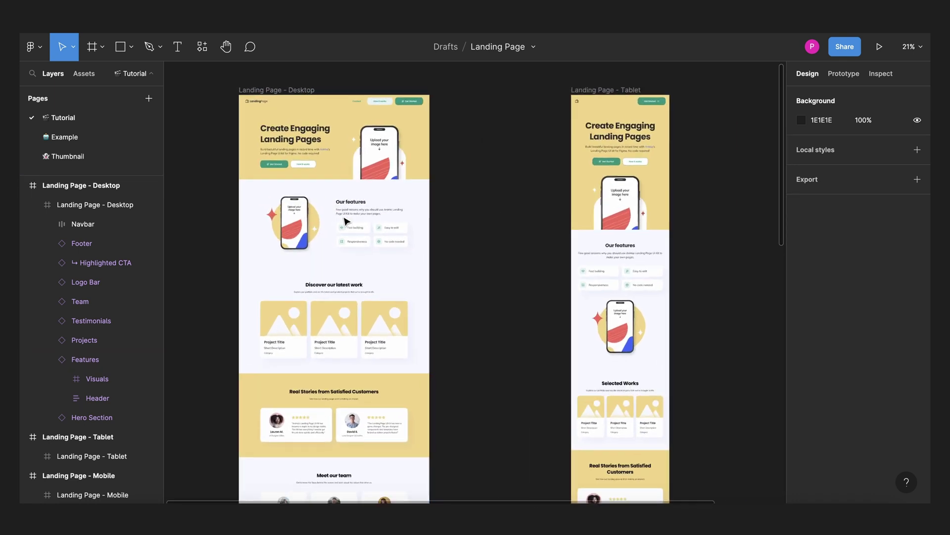
pyautogui.scroll(-3, 345, 221)
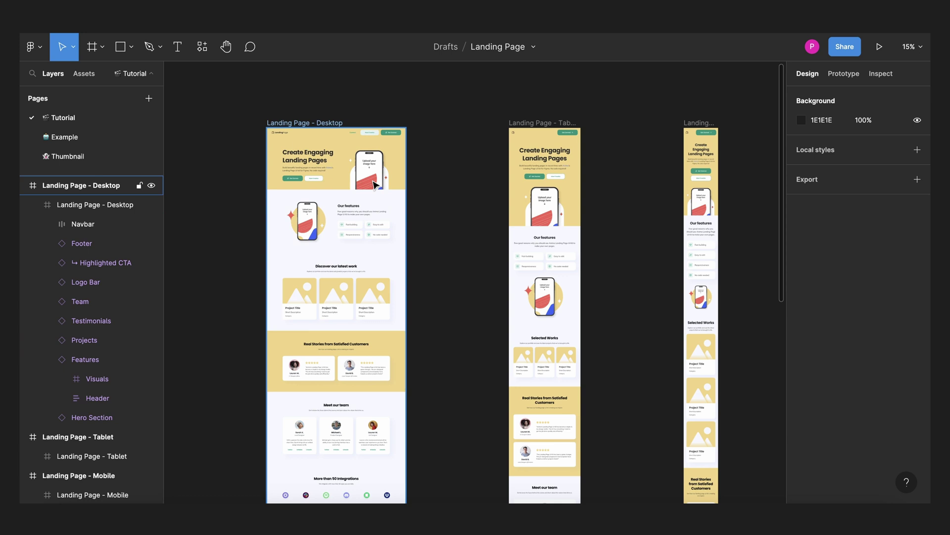
pyautogui.press('Escape')
pyautogui.scroll(3, 315, 141)
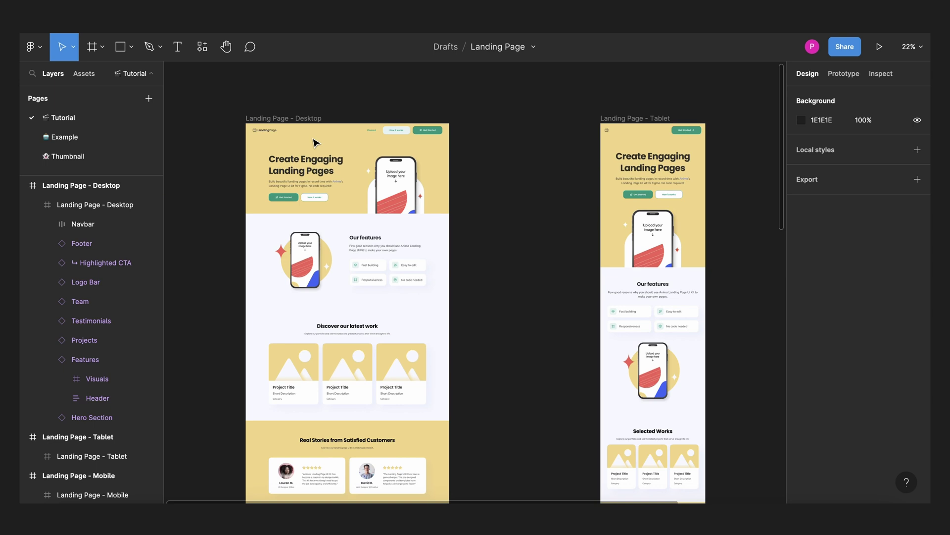
# Widen the Landing Page - Desktop frame to about 1917 px to test how its sections respond, and undo the resize
pyautogui.click(317, 118)
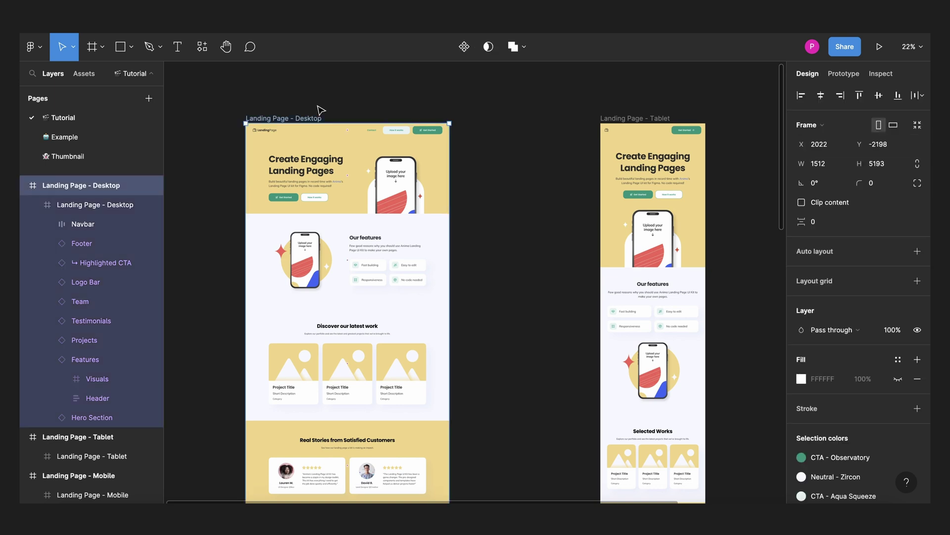
pyautogui.scroll(-2, 317, 108)
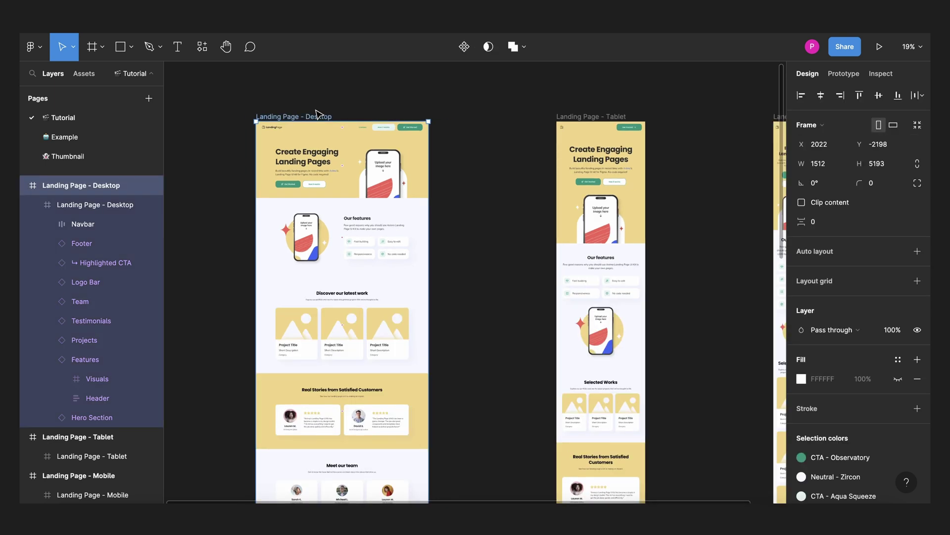
pyautogui.scroll(-1, 399, 208)
pyautogui.scroll(-5, 399, 208)
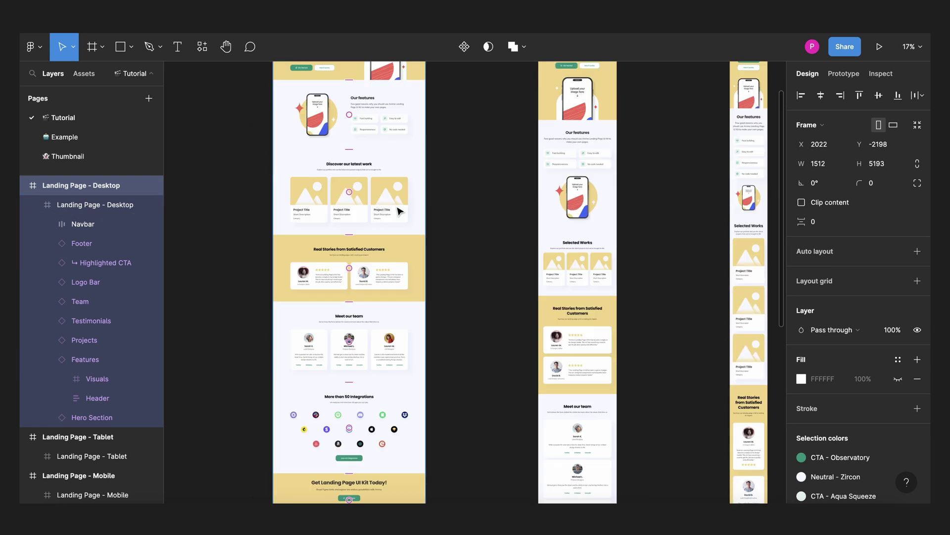
pyautogui.scroll(-3, 419, 228)
pyautogui.moveTo(423, 217); pyautogui.dragTo(450, 219)
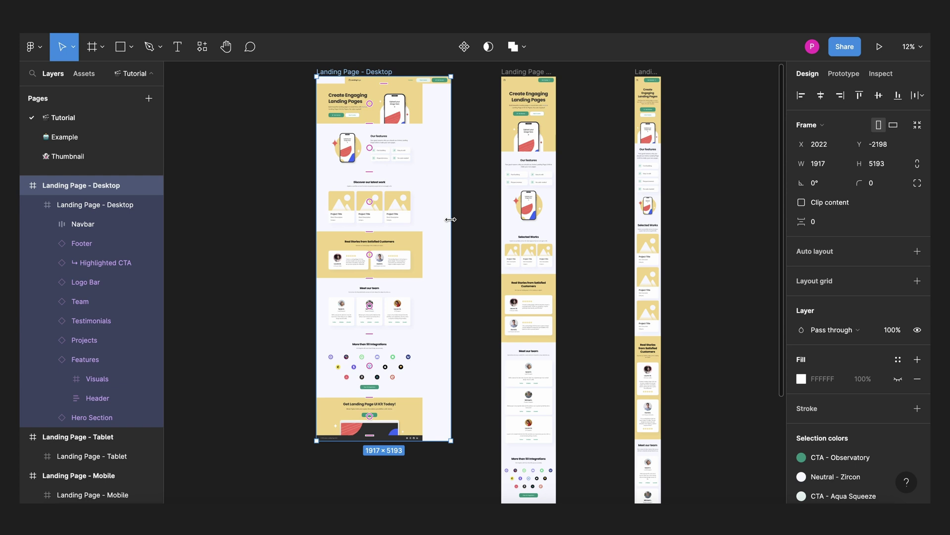
pyautogui.hotkey('ctrl', 'z')
# Set the desktop Navbar's horizontal constraint to Left and right
pyautogui.scroll(5, 376, 78)
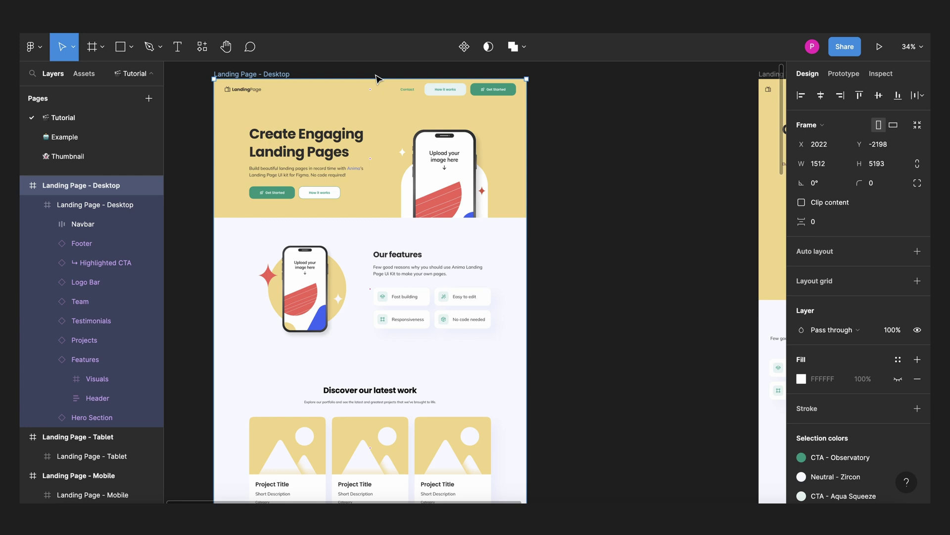
pyautogui.click(352, 93)
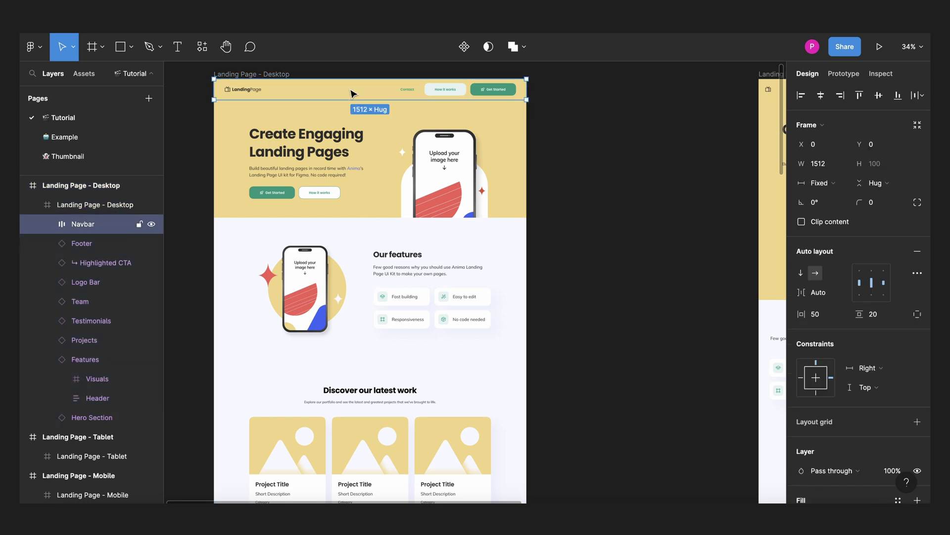
pyautogui.click(889, 372)
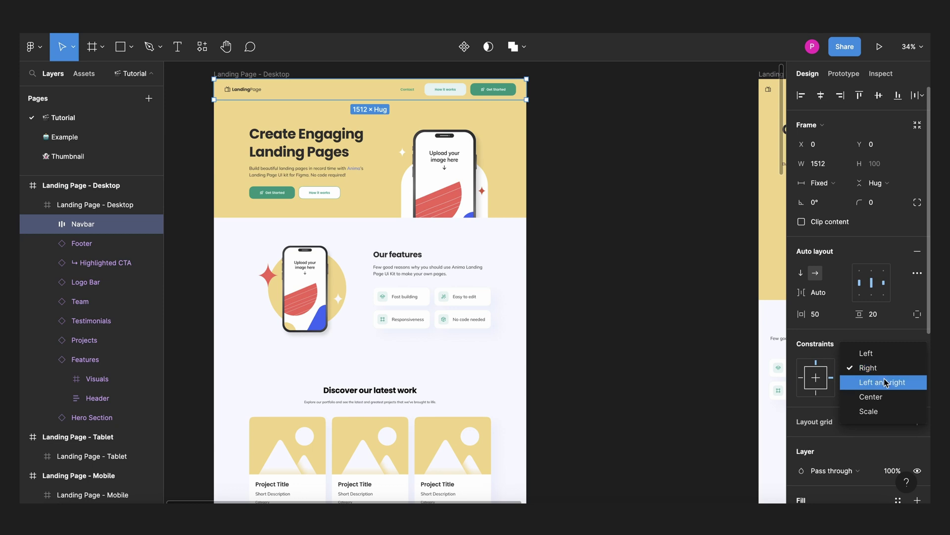
pyautogui.click(883, 386)
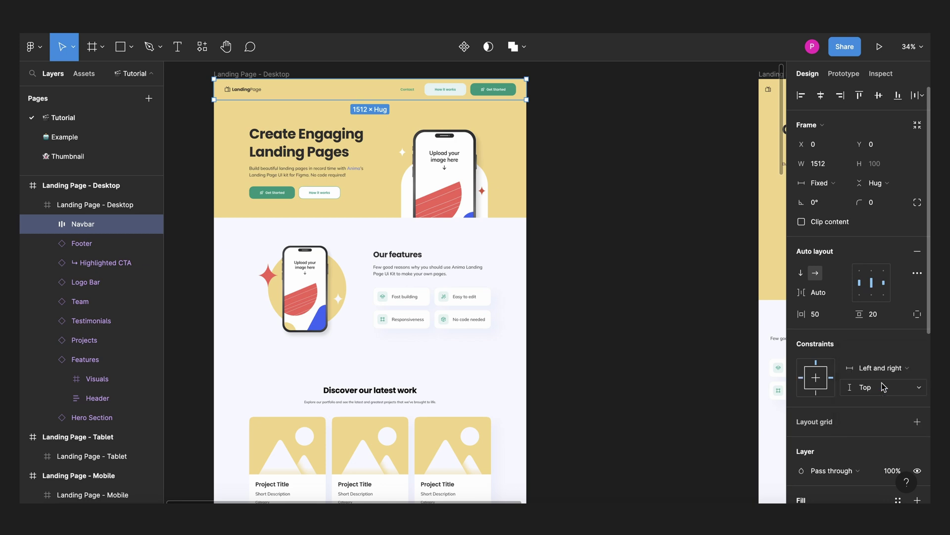
pyautogui.click(647, 248)
# Widen the Landing Page - Desktop frame to test how the navbar stretches, and undo the resize
pyautogui.click(275, 75)
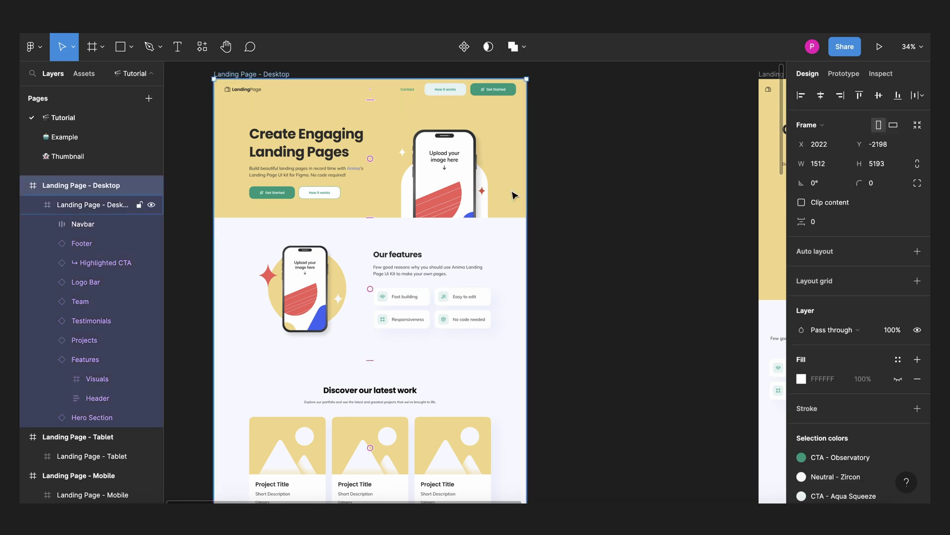
pyautogui.moveTo(527, 215); pyautogui.dragTo(628, 229)
pyautogui.hotkey('ctrl', 'z')
# Set the desktop Hero Section's horizontal constraint to Left and right
pyautogui.click(442, 153)
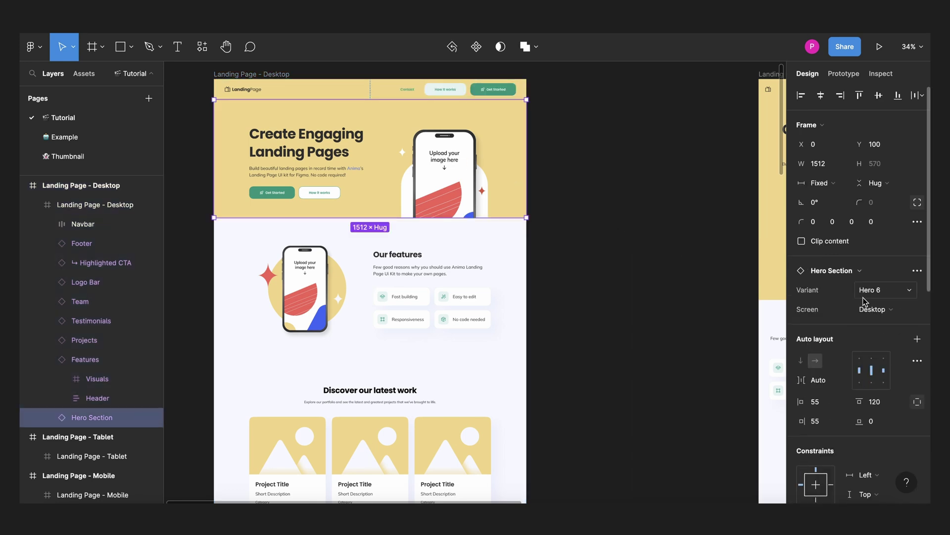
pyautogui.scroll(-1, 835, 409)
pyautogui.scroll(-3, 835, 408)
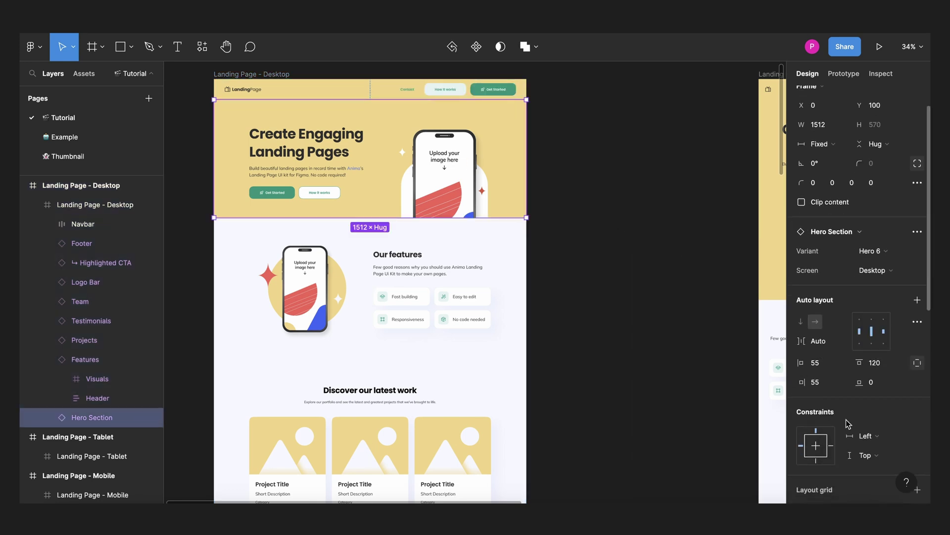
pyautogui.click(866, 436)
pyautogui.click(882, 462)
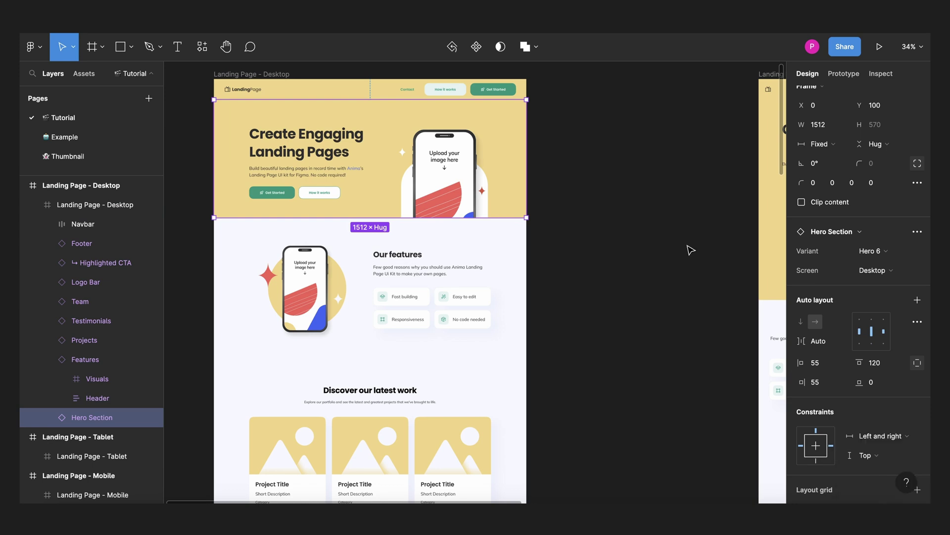
pyautogui.click(619, 213)
# Stretch the Landing Page - Desktop frame wider to test the hero section's response, and undo the resize
pyautogui.click(291, 74)
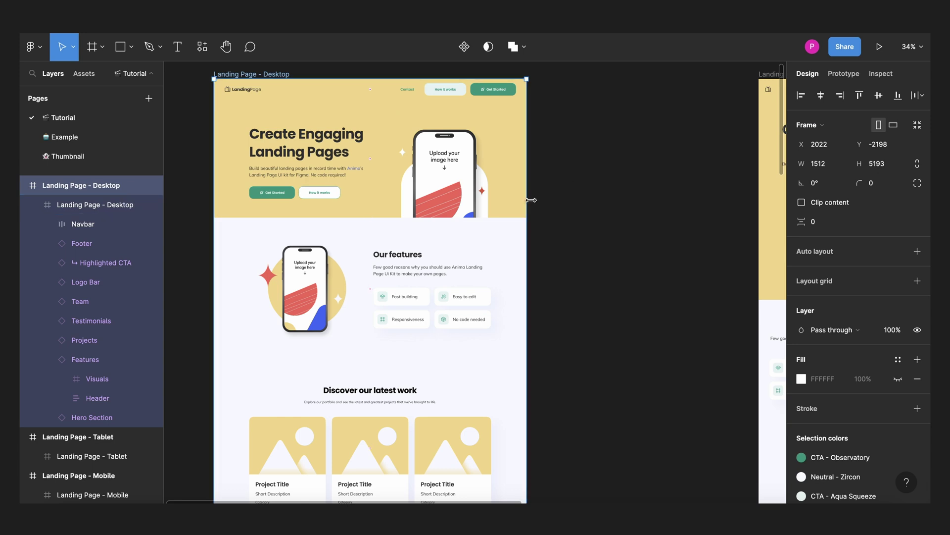
pyautogui.moveTo(531, 200); pyautogui.dragTo(682, 213)
pyautogui.hotkey('ctrl', 'z')
# Set the horizontal constraint of the desktop Features and Projects sections together to Left and right
pyautogui.scroll(-2, 512, 227)
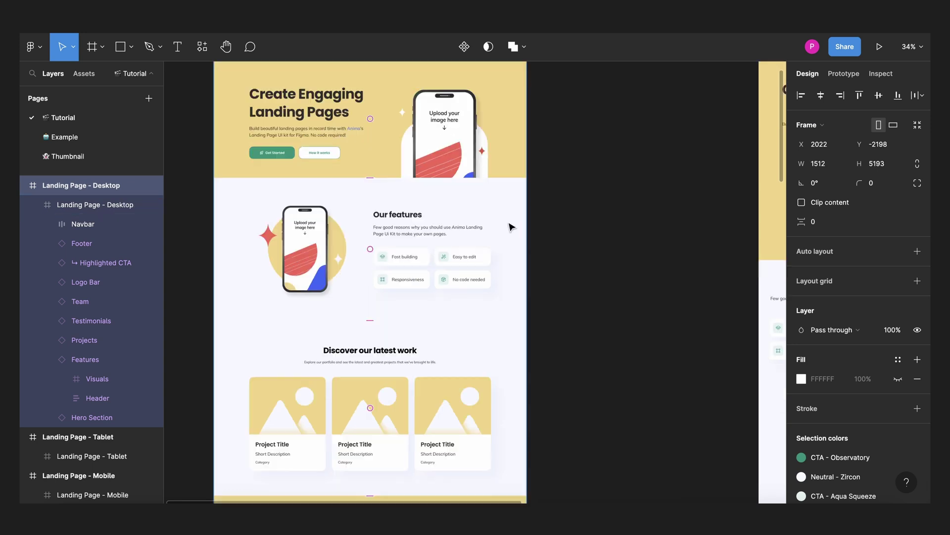
pyautogui.click(487, 232)
pyautogui.keyDown('shift'); pyautogui.click(424, 393); pyautogui.keyUp('shift')
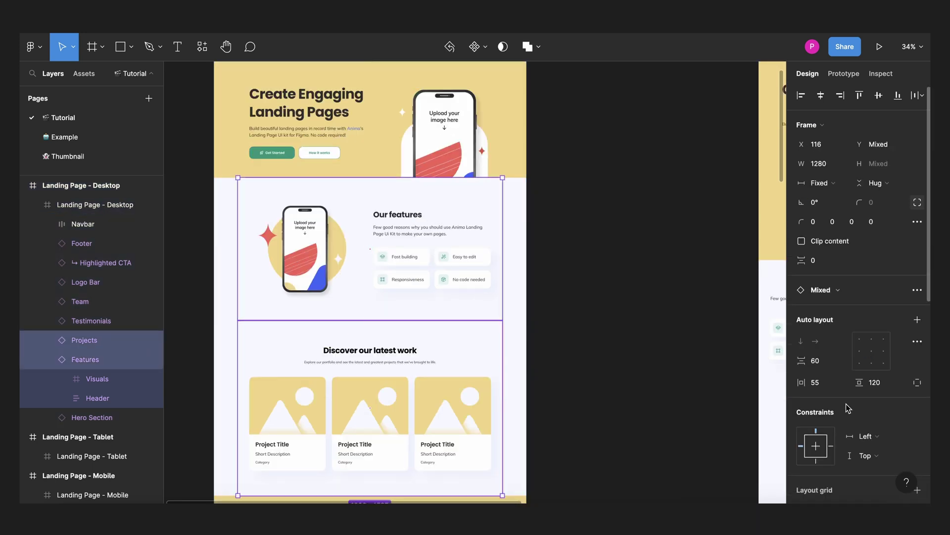
pyautogui.click(866, 436)
pyautogui.click(876, 459)
pyautogui.click(658, 307)
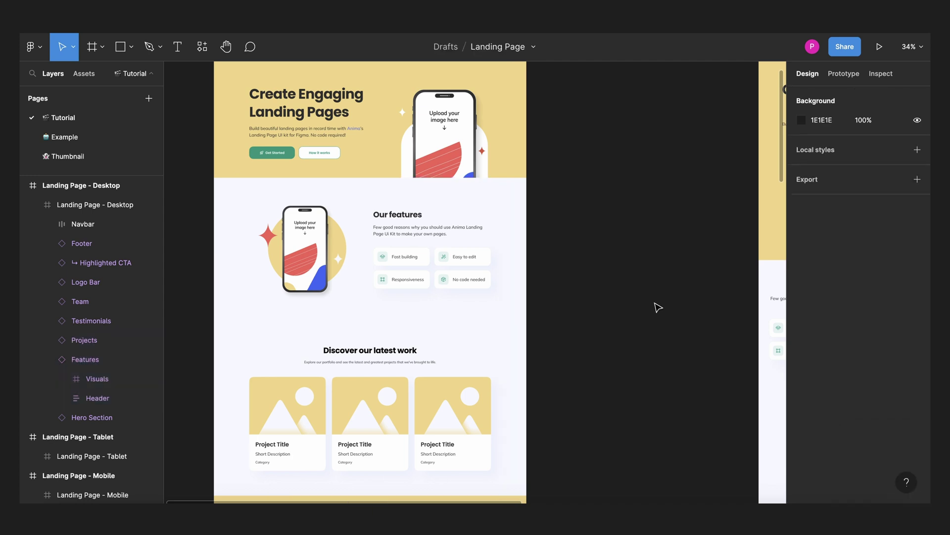
# Widen the Landing Page - Desktop frame to 2240 px to test the Features and Projects sections, and undo the resize
pyautogui.scroll(3, 352, 133)
pyautogui.click(236, 91)
pyautogui.scroll(-1, 318, 151)
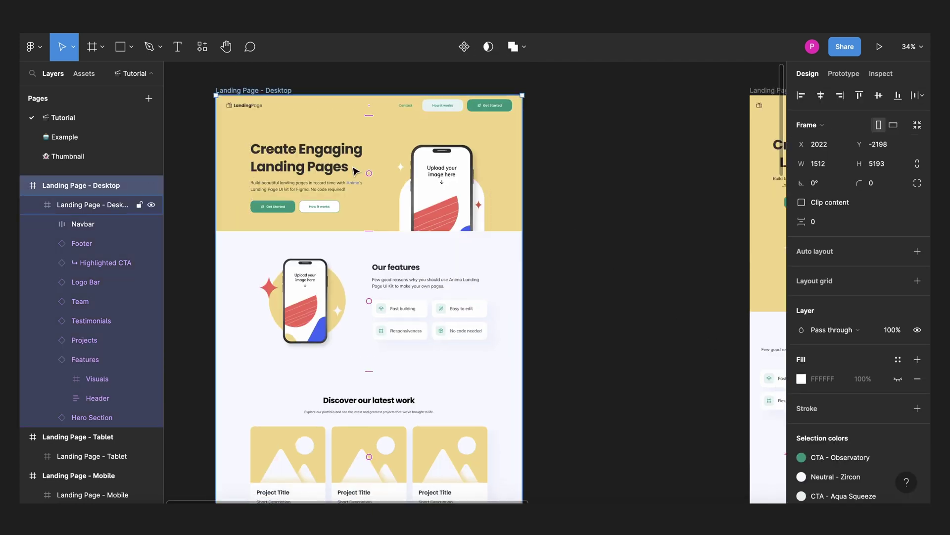
pyautogui.moveTo(523, 285); pyautogui.dragTo(671, 313)
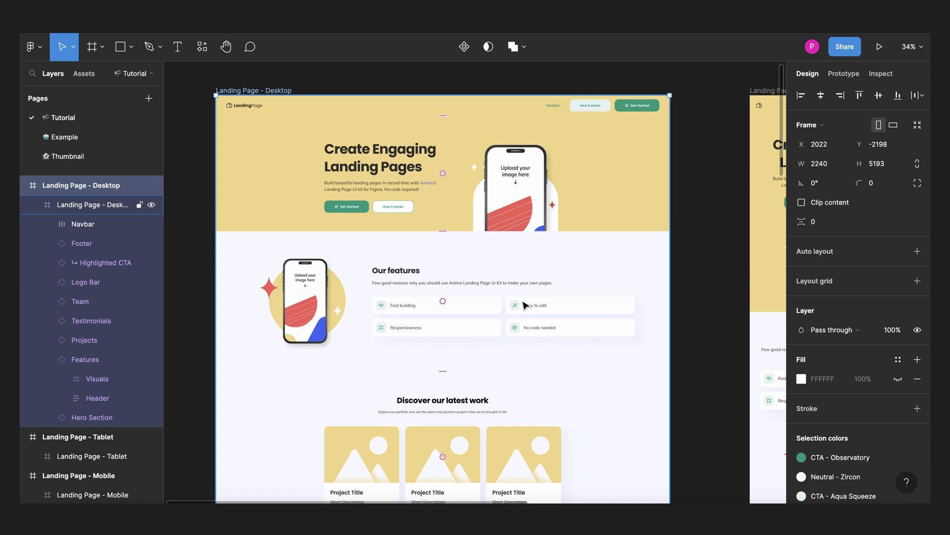
pyautogui.hotkey('ctrl', 'z')
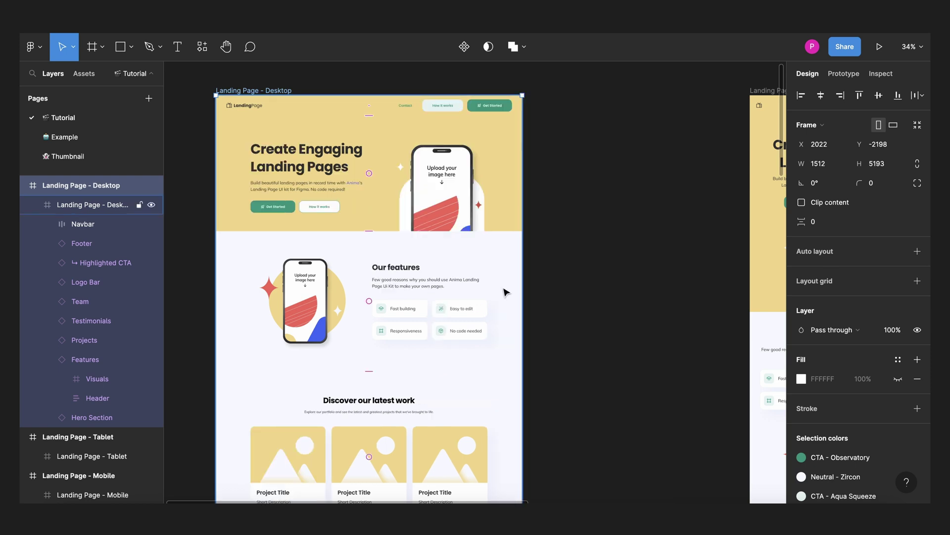
# Change the desktop Features section's horizontal constraint to Center
pyautogui.doubleClick(434, 285)
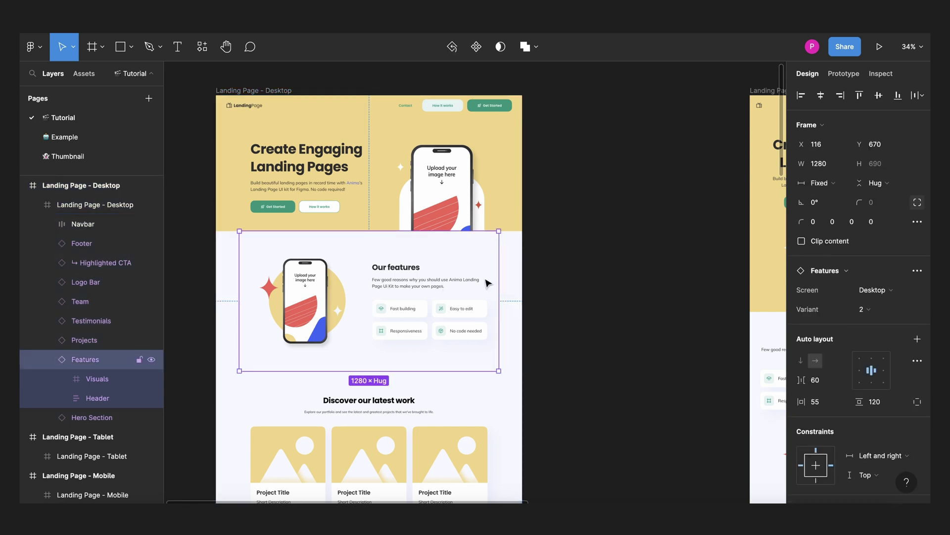
pyautogui.click(539, 278)
pyautogui.click(497, 273)
pyautogui.click(498, 273)
pyautogui.scroll(-1, 833, 392)
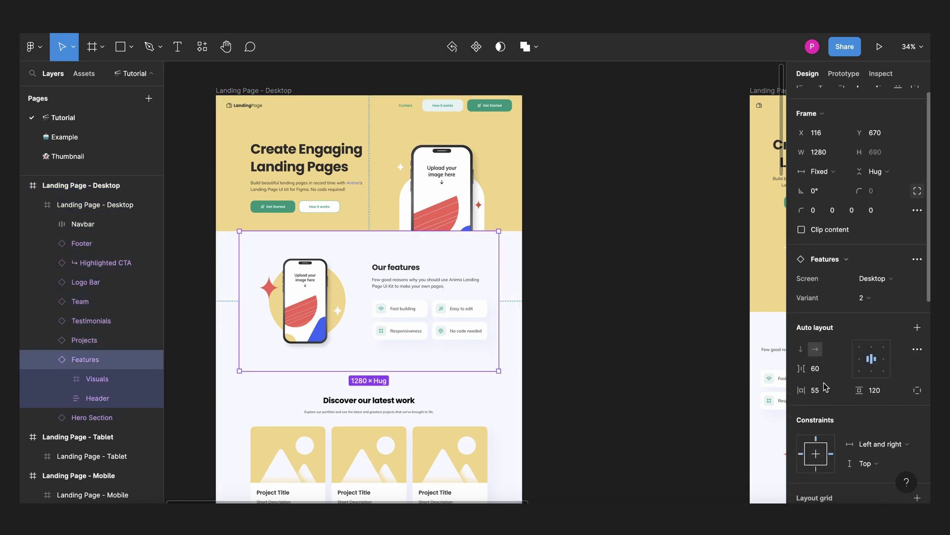
pyautogui.click(874, 440)
pyautogui.click(871, 454)
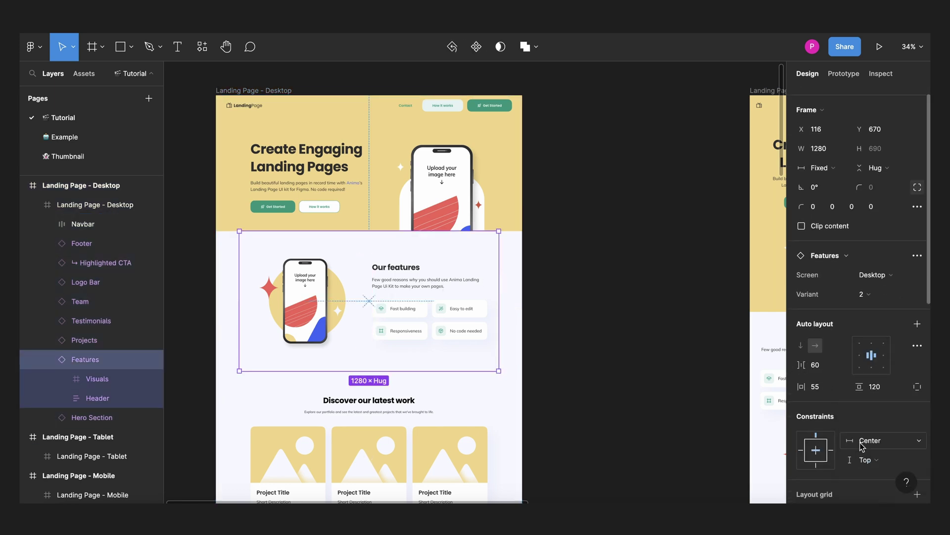
pyautogui.click(594, 274)
# Widen the Landing Page - Desktop frame to test the centred Features section, and undo the resize
pyautogui.scroll(-3, 561, 254)
pyautogui.click(401, 150)
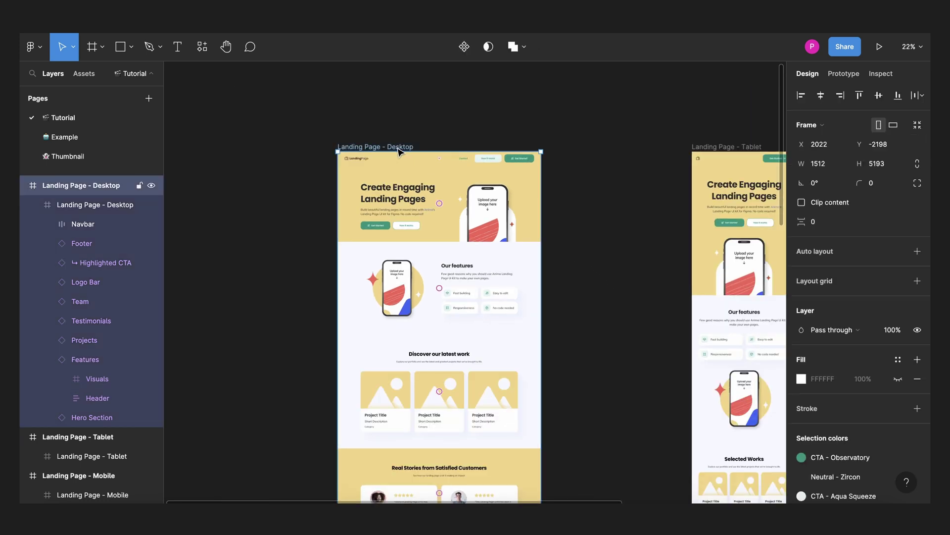
pyautogui.scroll(-2, 562, 245)
pyautogui.moveTo(541, 274); pyautogui.dragTo(619, 274)
pyautogui.hotkey('ctrl', 'z')
# Set the desktop Testimonials section's horizontal constraint to Left and right
pyautogui.scroll(-5, 524, 252)
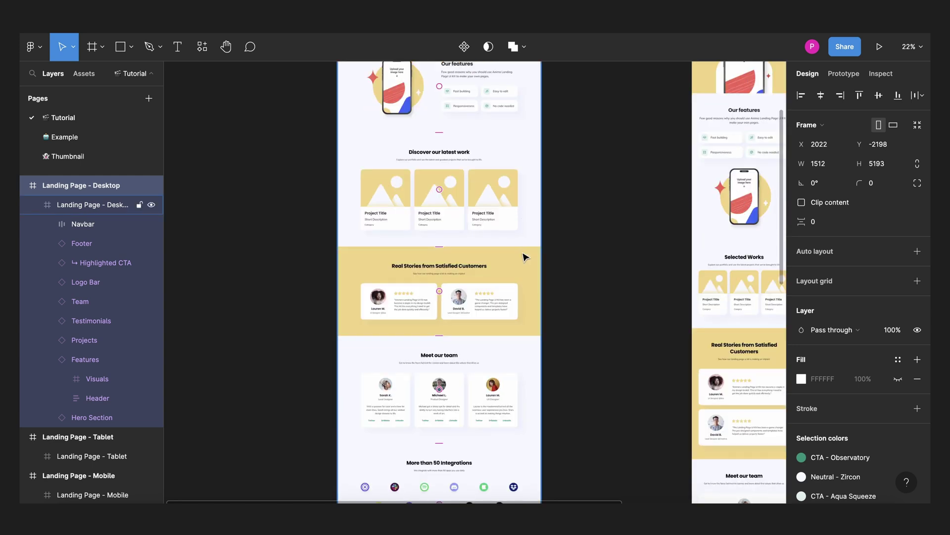
pyautogui.click(516, 287)
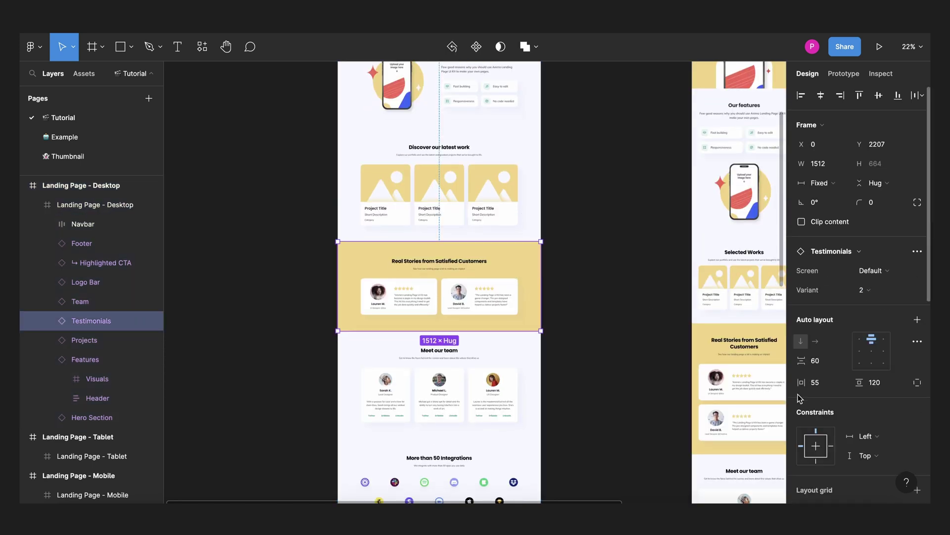
pyautogui.click(866, 437)
pyautogui.click(872, 465)
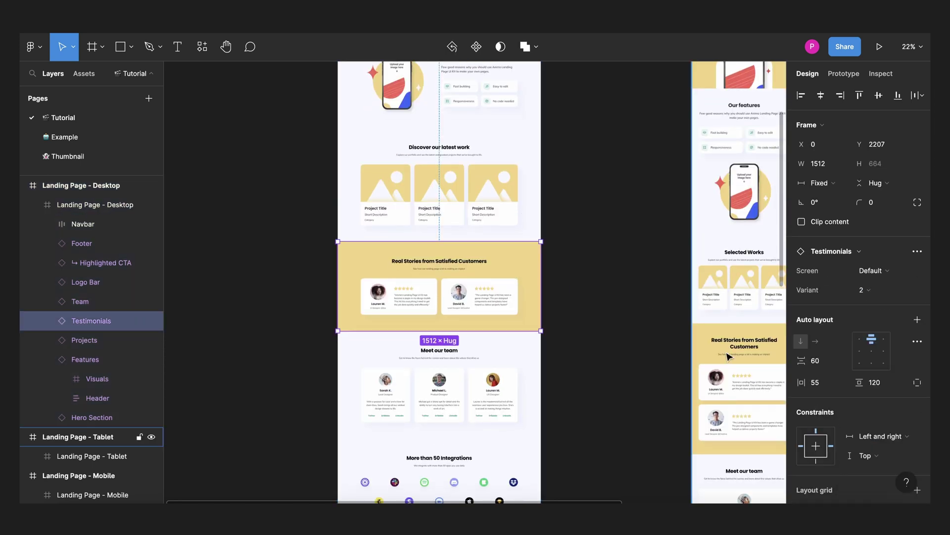
# Set the horizontal constraint of the desktop Team and Logo Bar sections together to Center
pyautogui.click(503, 346)
pyautogui.scroll(-3, 503, 348)
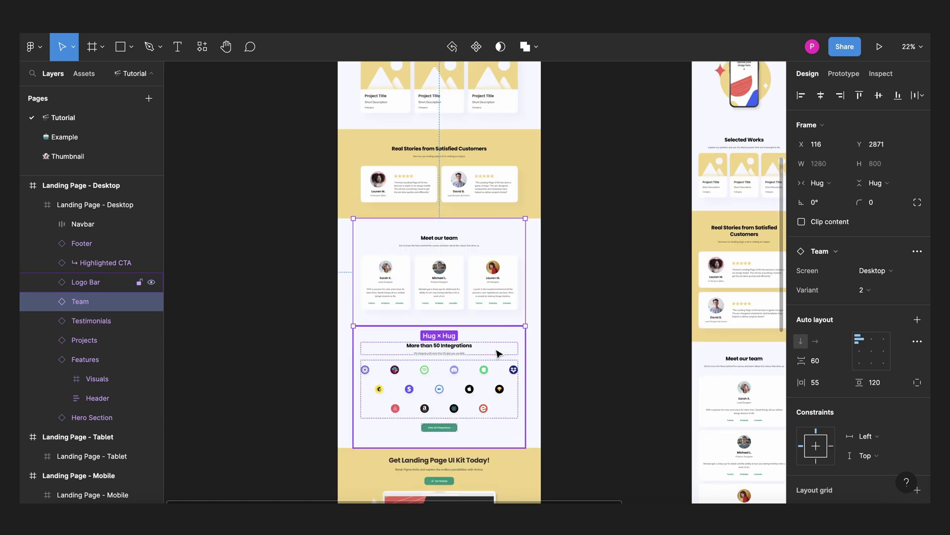
pyautogui.keyDown('shift'); pyautogui.click(503, 357); pyautogui.keyUp('shift')
pyautogui.click(866, 413)
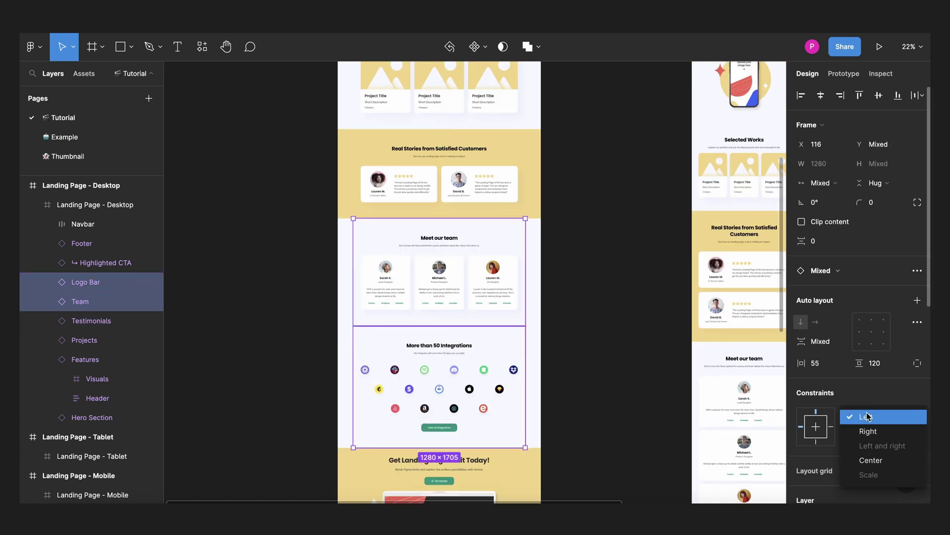
pyautogui.click(875, 460)
pyautogui.click(600, 245)
# Widen the Landing Page - Desktop frame to test the centred Team and Logo Bar sections, and undo the resize
pyautogui.keyDown('ctrl'); pyautogui.scroll(-3, 541, 223); pyautogui.keyUp('ctrl')
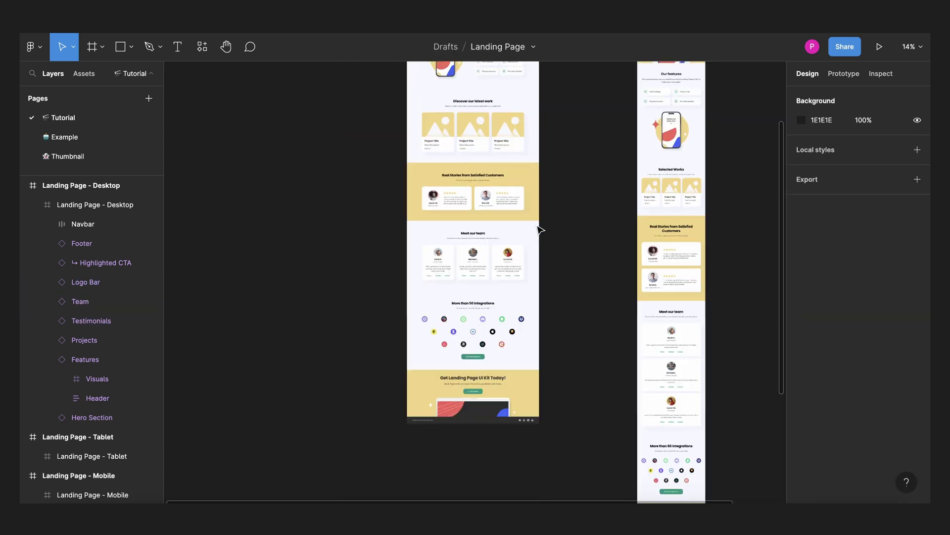
pyautogui.scroll(3, 506, 129)
pyautogui.click(462, 119)
pyautogui.hotkey('shift', '2')
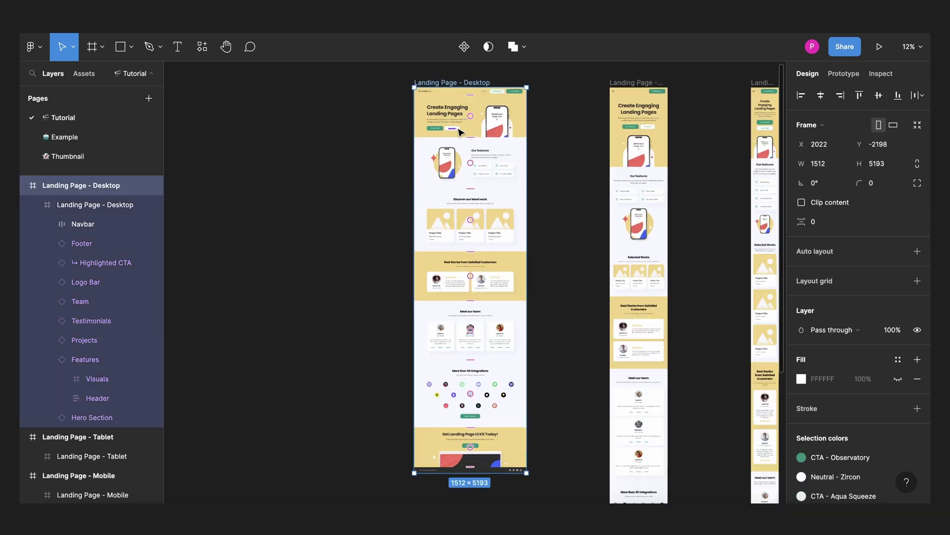
pyautogui.moveTo(532, 216); pyautogui.dragTo(560, 222)
pyautogui.hotkey('ctrl', 'z')
# Set the desktop Highlighted CTA section's horizontal constraint to Left and right
pyautogui.scroll(-5, 509, 271)
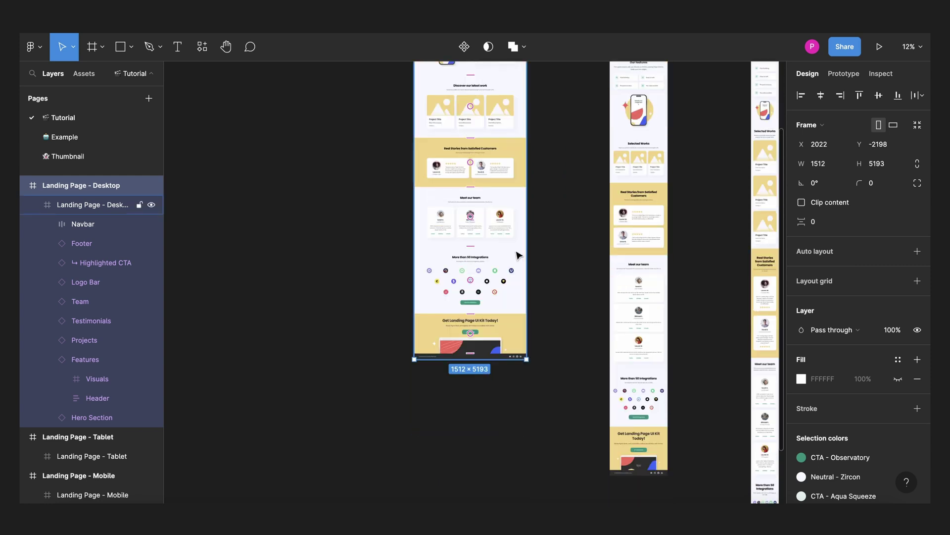
pyautogui.keyDown('ctrl'); pyautogui.scroll(6, 515, 331); pyautogui.keyUp('ctrl')
pyautogui.click(517, 330)
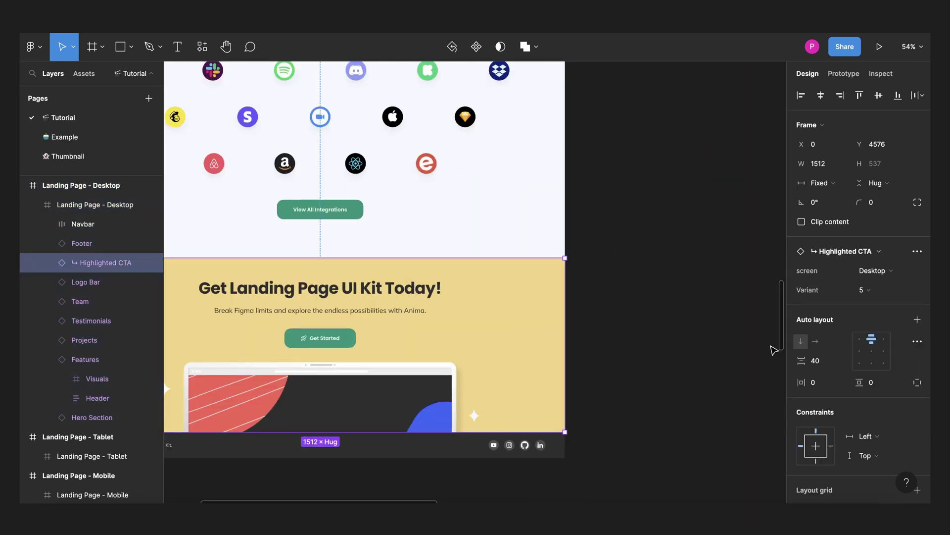
pyautogui.keyDown('ctrl'); pyautogui.scroll(-2, 776, 346); pyautogui.keyUp('ctrl')
pyautogui.click(874, 436)
pyautogui.click(883, 465)
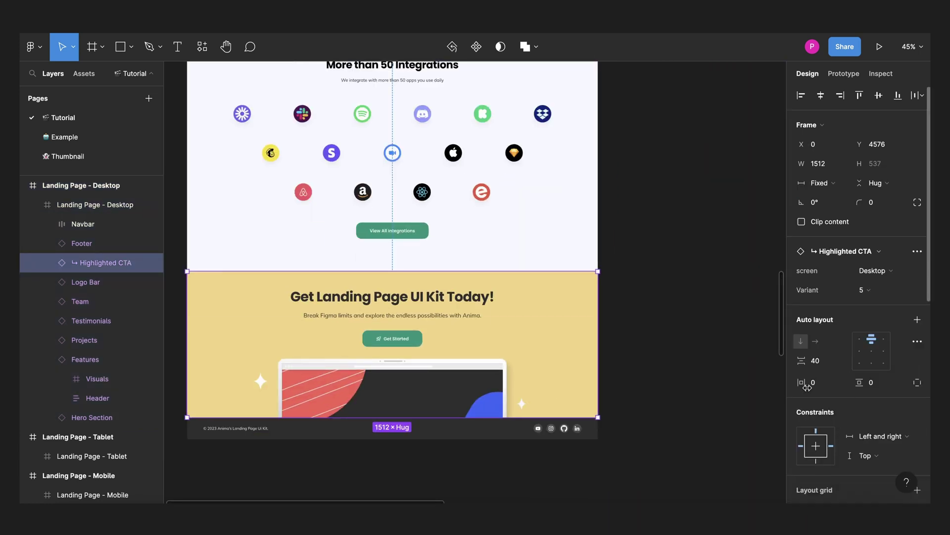
# Set the desktop Footer's horizontal constraint to Left and right
pyautogui.click(517, 435)
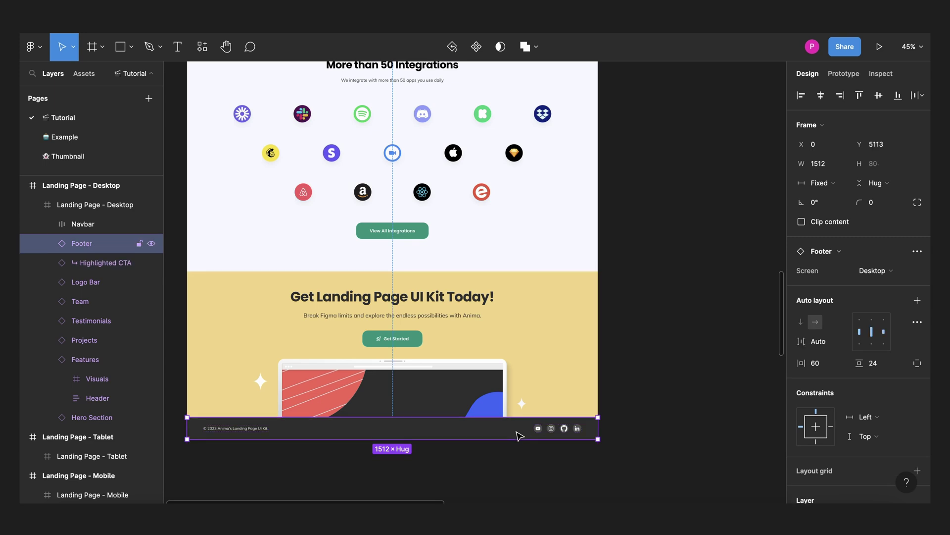
pyautogui.click(875, 418)
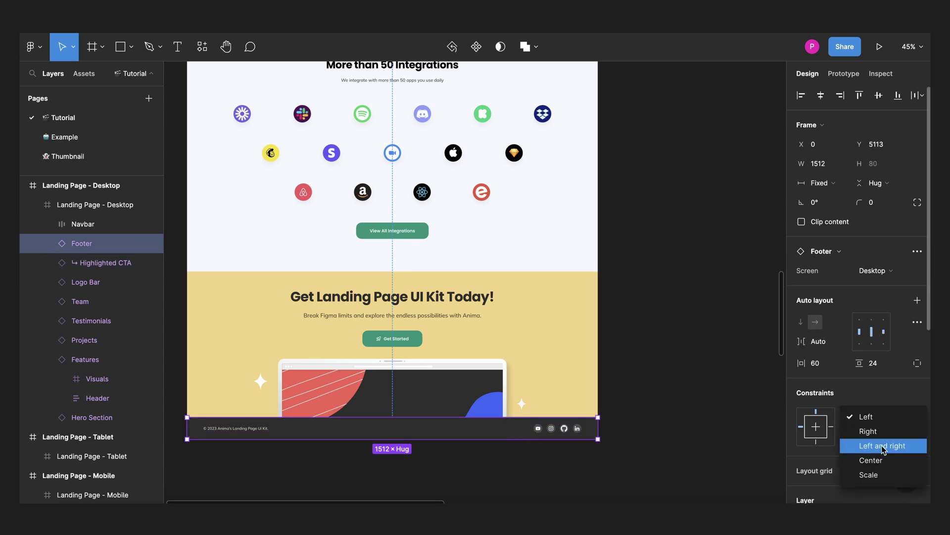
pyautogui.click(884, 446)
pyautogui.click(696, 322)
# Widen the Landing Page - Desktop frame to about 1784 to test all its sections, and undo the resize
pyautogui.scroll(-5, 416, 262)
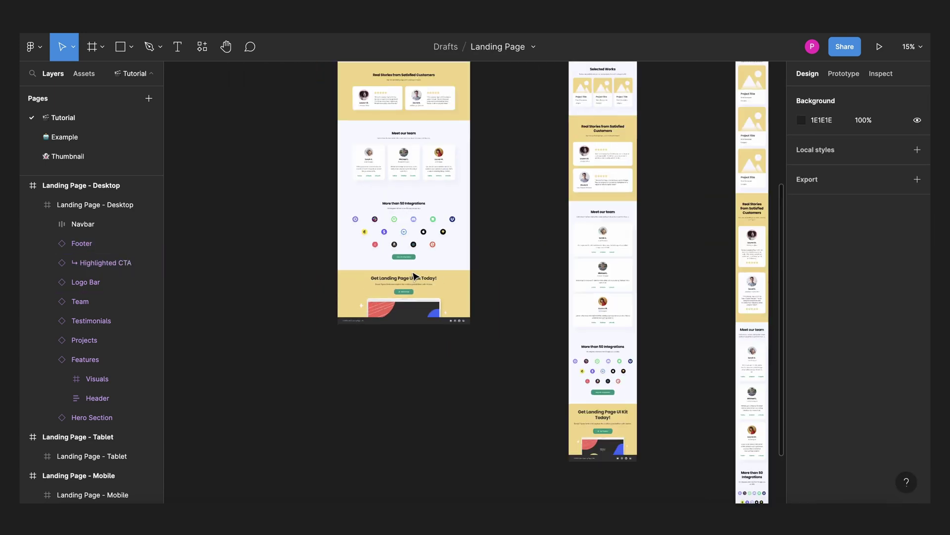
pyautogui.scroll(3, 419, 255)
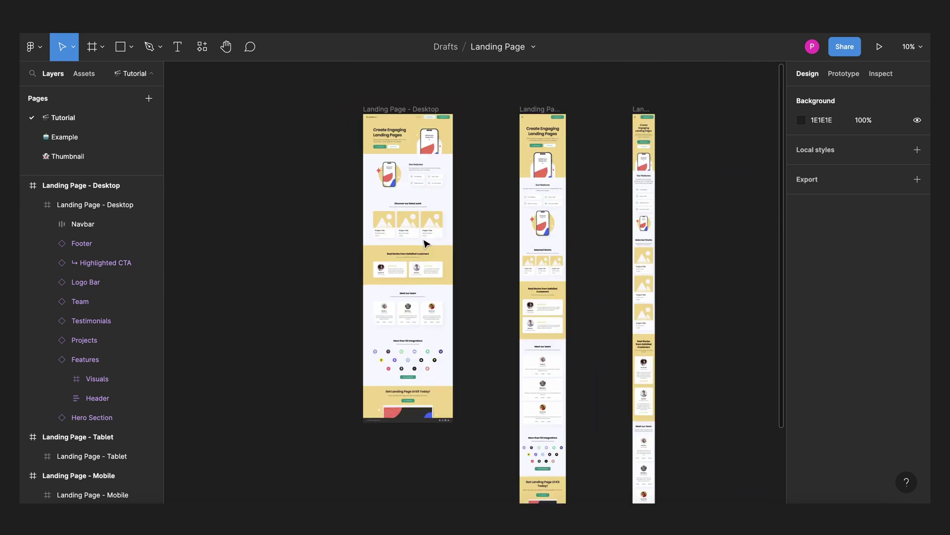
pyautogui.click(399, 109)
pyautogui.moveTo(449, 164); pyautogui.dragTo(469, 171)
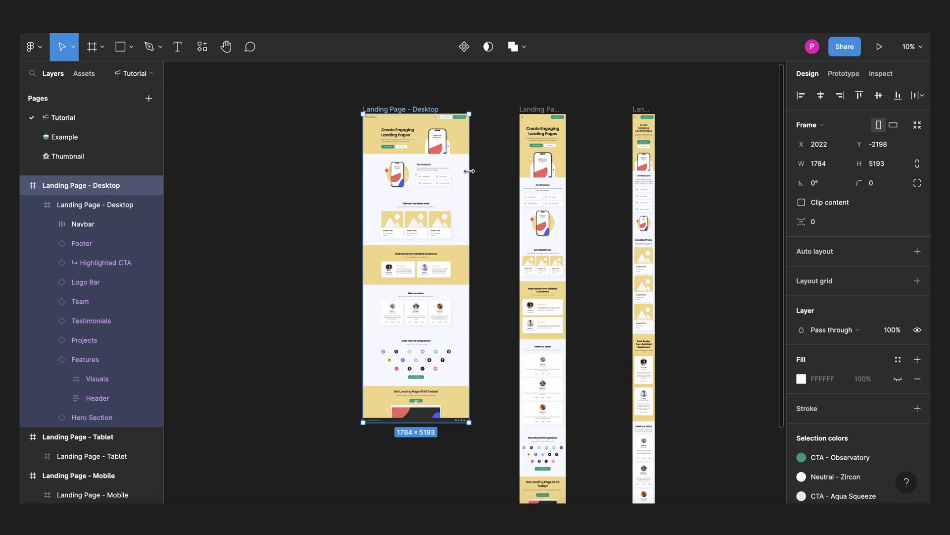
pyautogui.hotkey('ctrl', 'z')
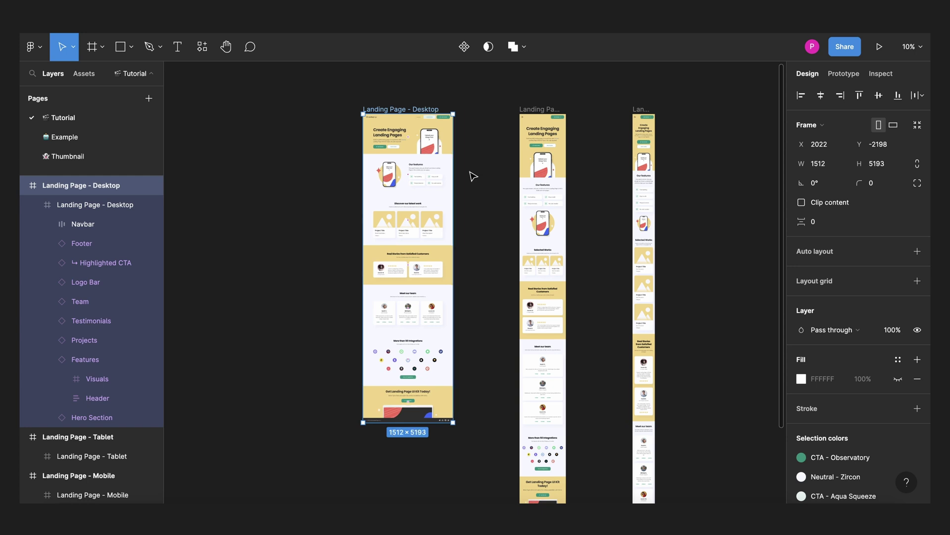
# Try resizing the Landing Page - Tablet frame horizontally to test how its sections respond
pyautogui.hscroll(3, 468, 168)
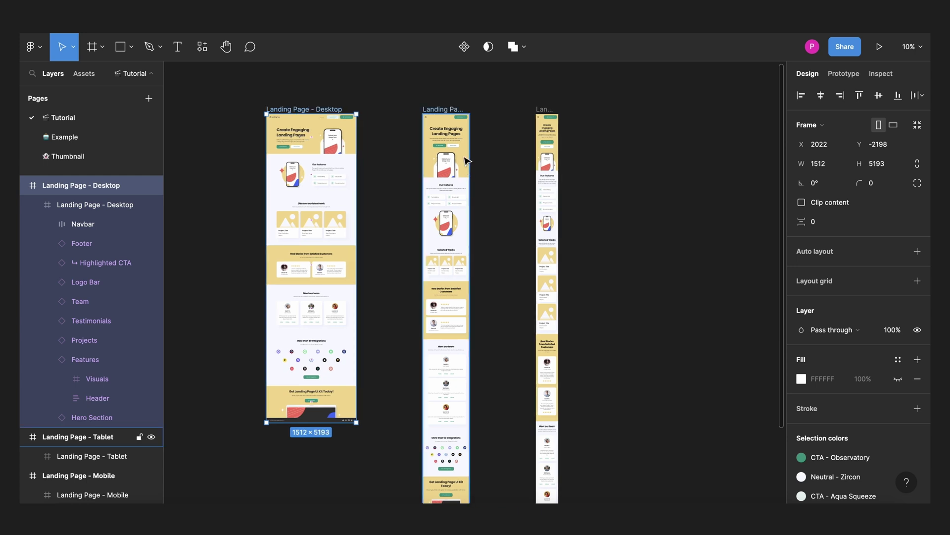
pyautogui.click(417, 115)
pyautogui.scroll(2, 448, 112)
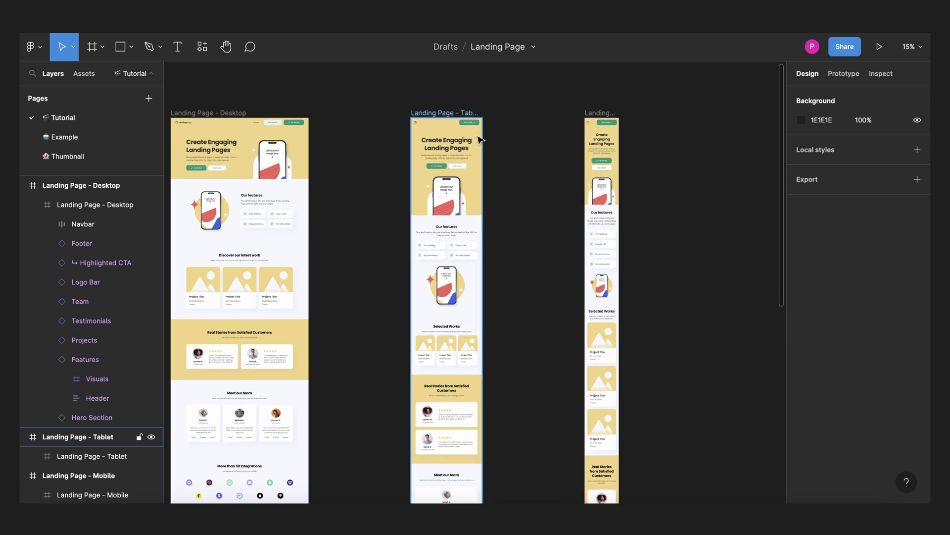
pyautogui.scroll(3, 471, 136)
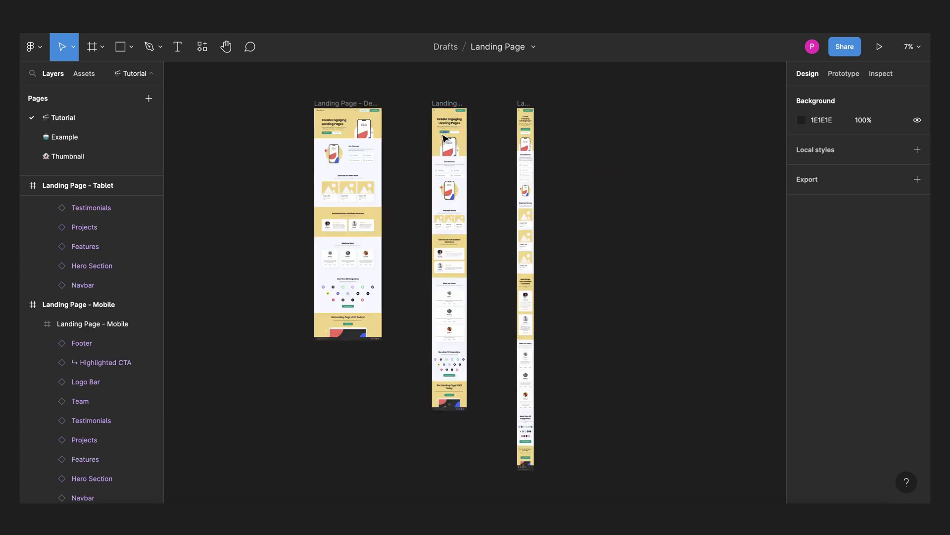
pyautogui.click(448, 104)
pyautogui.moveTo(467, 167); pyautogui.dragTo(494, 167)
pyautogui.moveTo(495, 166); pyautogui.dragTo(480, 167)
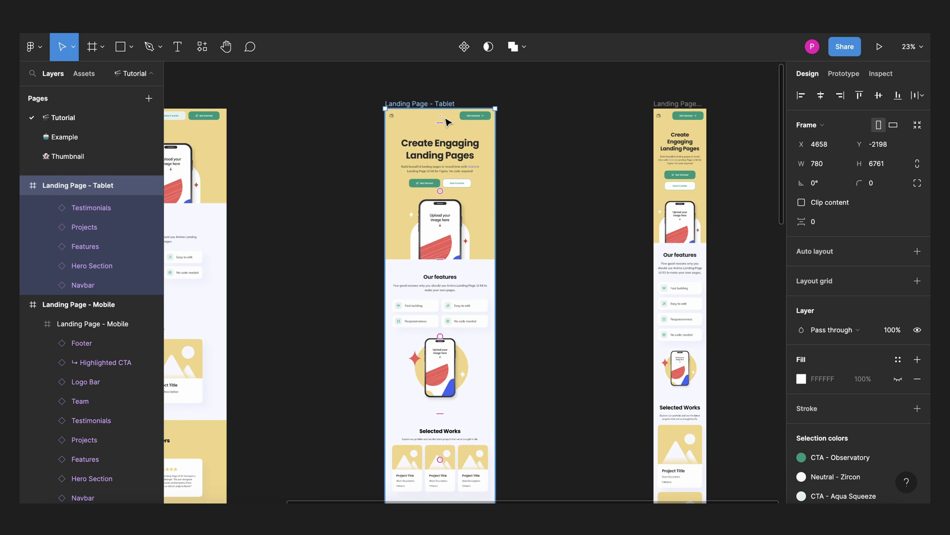
# Set new horizontal constraints for the tablet Navbar and Hero Section
pyautogui.click(447, 119)
pyautogui.click(875, 432)
pyautogui.click(880, 450)
pyautogui.click(446, 190)
pyautogui.click(877, 472)
pyautogui.scroll(-2, 889, 440)
pyautogui.click(873, 384)
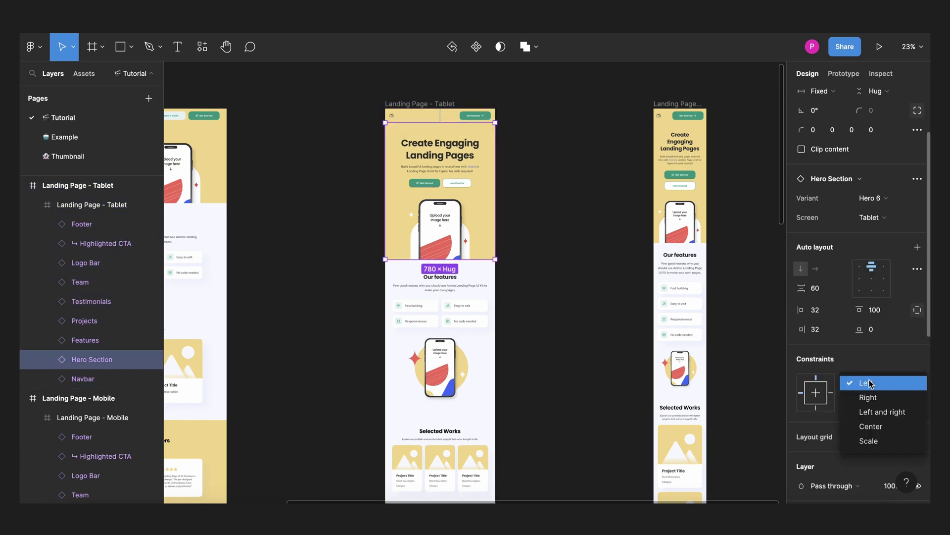
pyautogui.click(872, 425)
# Set the horizontal constraint of the tablet Features and Projects sections to Center
pyautogui.click(445, 342)
pyautogui.click(873, 365)
pyautogui.click(871, 406)
pyautogui.scroll(-3, 497, 271)
pyautogui.click(446, 292)
pyautogui.click(871, 368)
# Test the tablet frame's upper sections by resizing the width of Landing Page - Tablet
pyautogui.scroll(-4, 500, 204)
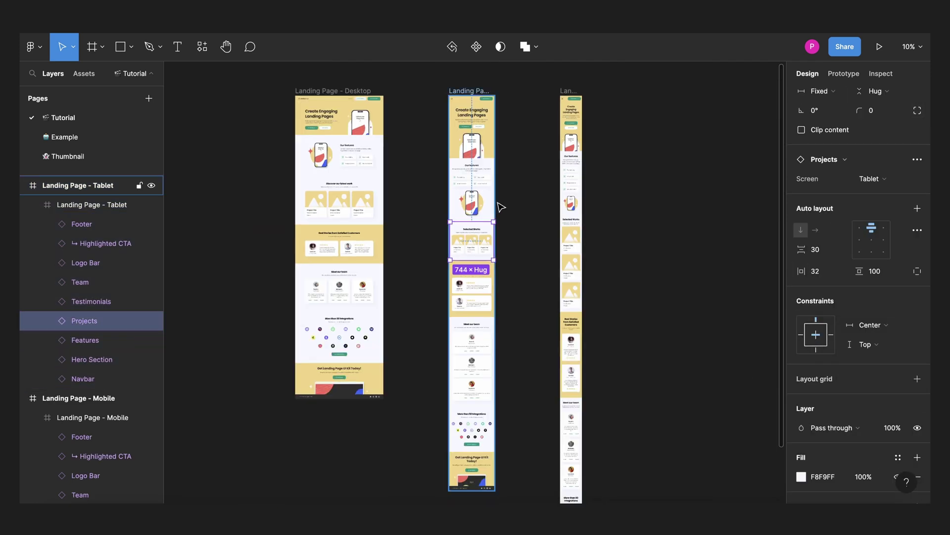
pyautogui.click(462, 94)
pyautogui.moveTo(495, 154)
pyautogui.mouseDown()
pyautogui.moveTo(526, 154)
pyautogui.moveTo(495, 154)
pyautogui.mouseUp()
# Set the tablet Testimonials section's horizontal constraint to Left and right
pyautogui.scroll(3, 458, 284)
pyautogui.click(456, 173)
pyautogui.click(873, 437)
pyautogui.click(883, 465)
# Set the horizontal constraint of the tablet Team and Logo Bar sections together to Center
pyautogui.click(458, 292)
pyautogui.keyDown('shift'); pyautogui.click(460, 406); pyautogui.keyUp('shift')
pyautogui.click(869, 416)
pyautogui.click(871, 460)
# Set the horizontal constraint of the tablet Highlighted CTA and Footer to Left and right
pyautogui.click(456, 443)
pyautogui.click(874, 436)
pyautogui.click(881, 465)
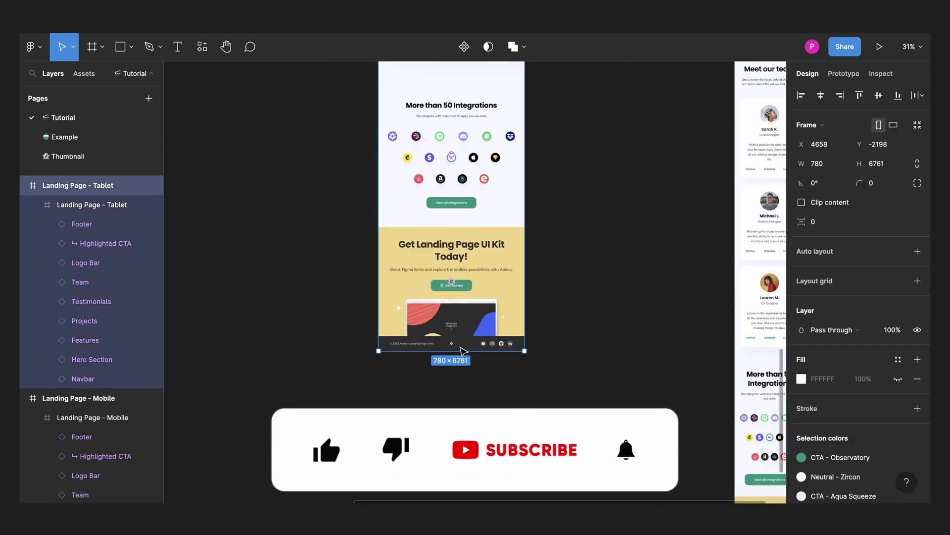
pyautogui.keyDown('super'); pyautogui.click(459, 346); pyautogui.keyUp('super')
pyautogui.click(870, 418)
pyautogui.click(882, 448)
pyautogui.scroll(-5, 674, 188)
pyautogui.click(675, 189)
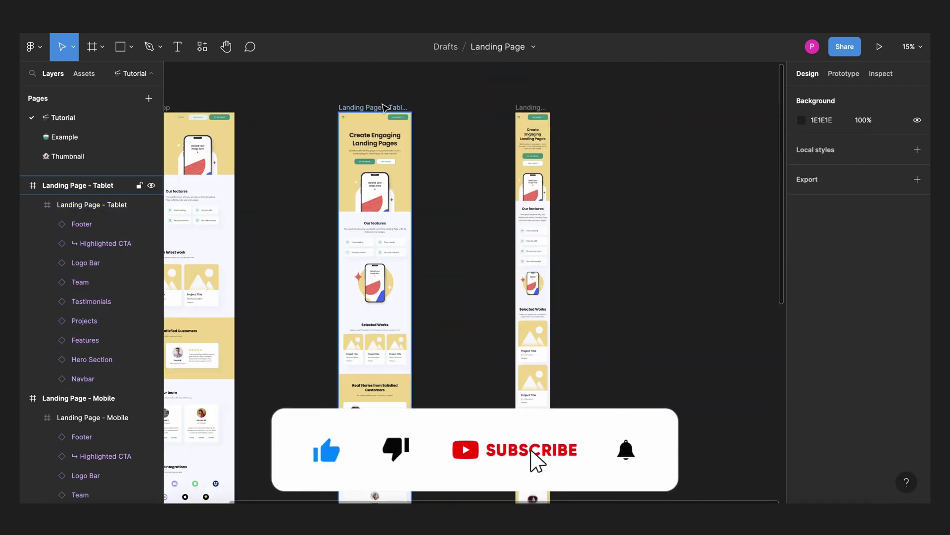
# Widen the Landing Page - Tablet frame to test all its constrained sections, and undo the resize
pyautogui.scroll(2, 674, 188)
pyautogui.click(384, 106)
pyautogui.scroll(-3, 416, 183)
pyautogui.moveTo(416, 246); pyautogui.dragTo(436, 248)
pyautogui.press('super+z')
# Set the horizontal constraints of the mobile Navbar and Hero Section, choosing Left and right for the Hero Section
pyautogui.scroll(5, 471, 148)
pyautogui.click(468, 130)
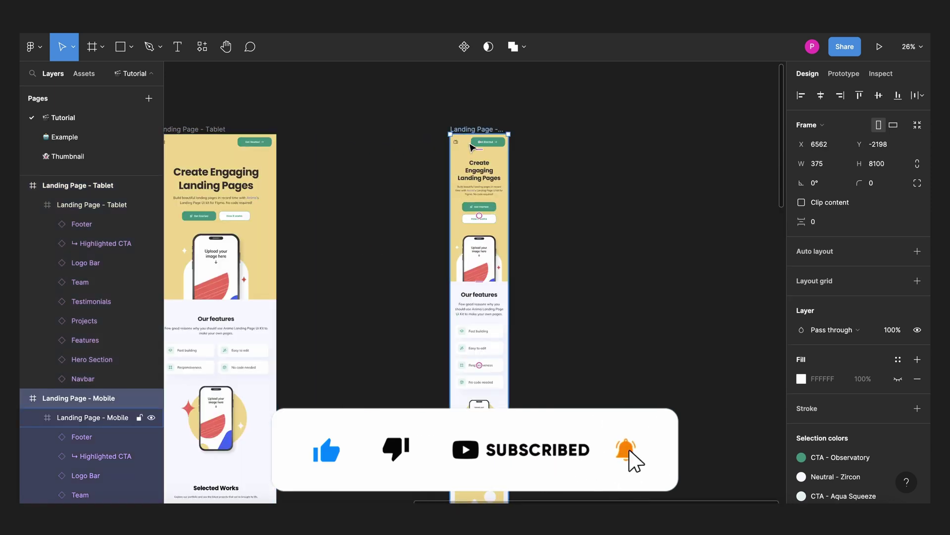
pyautogui.doubleClick(470, 148)
pyautogui.click(872, 435)
pyautogui.click(880, 450)
pyautogui.click(487, 198)
pyautogui.click(878, 476)
pyautogui.click(883, 458)
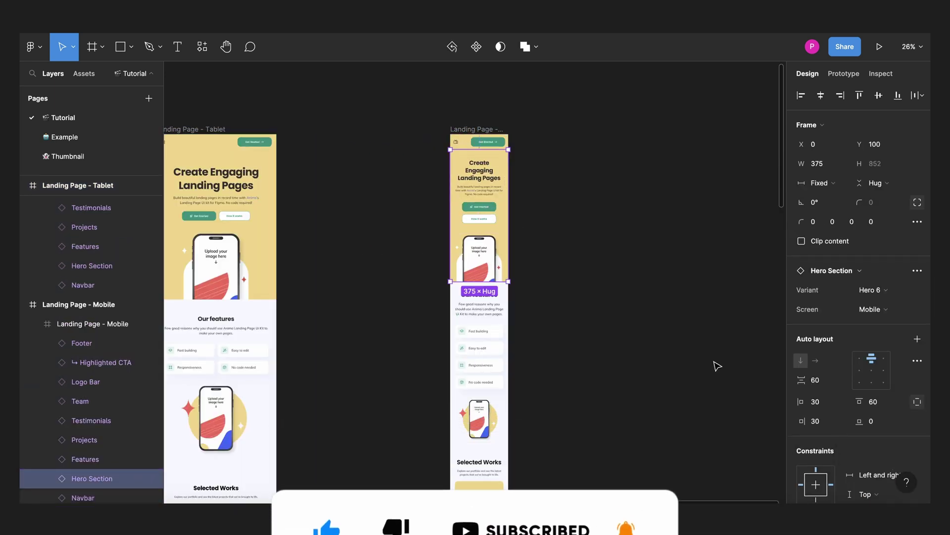
# Change the horizontal constraint of the mobile Features and Projects sections
pyautogui.scroll(-3, 544, 263)
pyautogui.click(483, 248)
pyautogui.keyDown('shift'); pyautogui.click(482, 369); pyautogui.keyUp('shift')
pyautogui.click(867, 435)
pyautogui.click(877, 463)
# Widen the Landing Page - Mobile frame to test its upper sections, and undo the resize
pyautogui.scroll(-5, 606, 168)
pyautogui.click(607, 168)
pyautogui.click(547, 104)
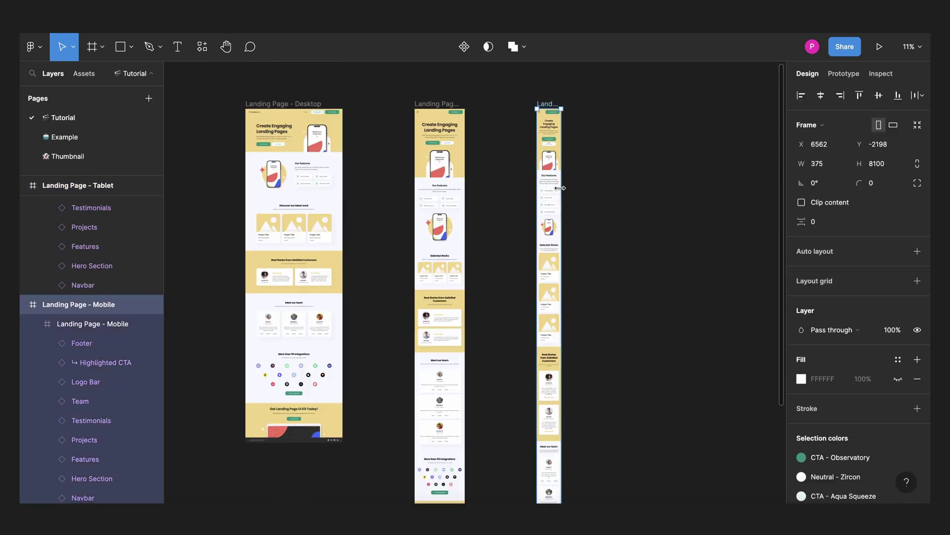
pyautogui.moveTo(561, 188); pyautogui.dragTo(594, 195)
pyautogui.press('super+z')
# Set the mobile Testimonials section's horizontal constraint to Left and right
pyautogui.scroll(-6, 594, 195)
pyautogui.doubleClick(556, 259)
pyautogui.click(870, 435)
pyautogui.click(880, 464)
pyautogui.click(598, 210)
# Set the horizontal constraints of the mobile Team and Logo Bar sections
pyautogui.scroll(3, 598, 210)
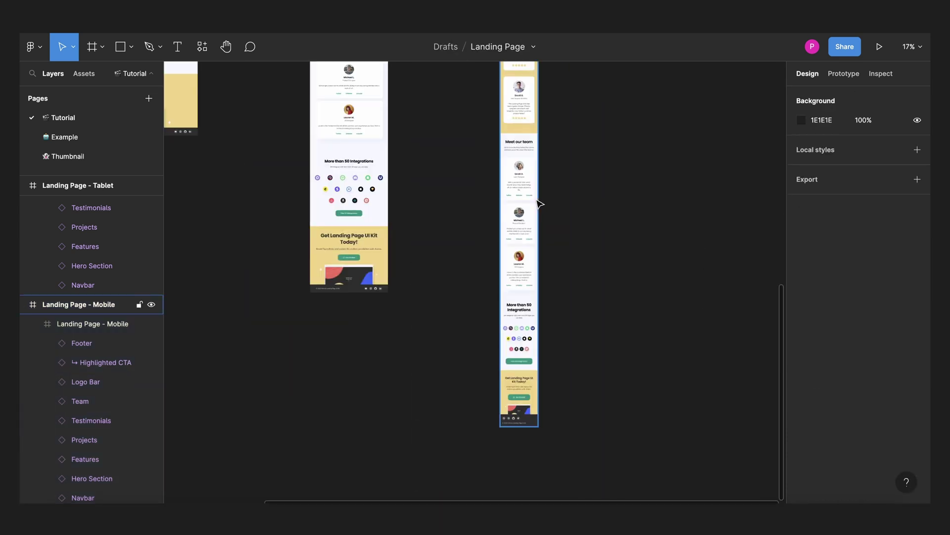
pyautogui.doubleClick(529, 202)
pyautogui.click(870, 435)
pyautogui.click(878, 464)
pyautogui.click(521, 326)
pyautogui.click(867, 436)
pyautogui.click(871, 479)
# Set the horizontal constraints of the mobile Highlighted CTA and Footer
pyautogui.click(528, 404)
pyautogui.scroll(5, 525, 439)
pyautogui.click(870, 436)
pyautogui.click(887, 439)
pyautogui.click(515, 388)
pyautogui.click(868, 417)
pyautogui.click(870, 431)
pyautogui.click(594, 366)
# Widen the Landing Page - Mobile frame to test all its constrained sections
pyautogui.scroll(-8, 547, 363)
pyautogui.click(562, 70)
pyautogui.moveTo(568, 176); pyautogui.dragTo(592, 179)
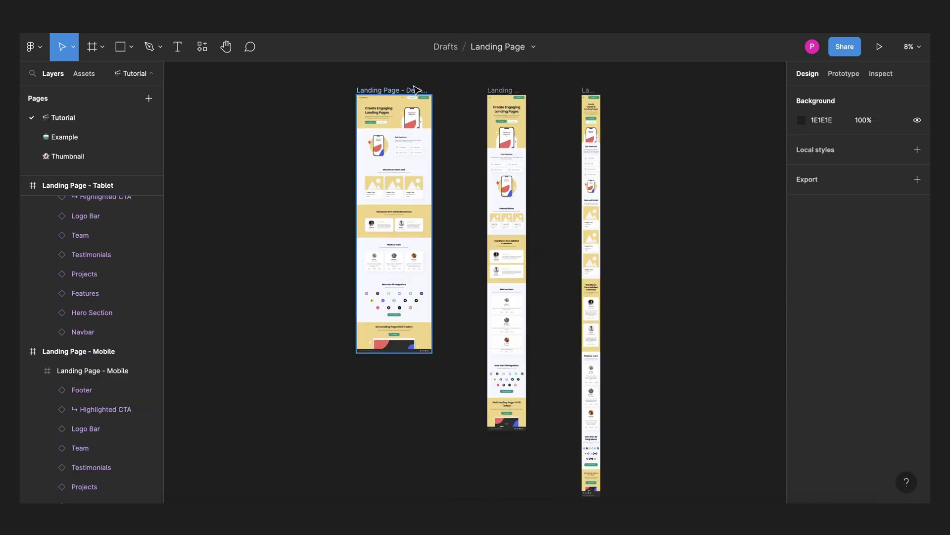
# Resize the desktop, tablet and mobile landing page frames in turn to test their constraints, and undo the resizing
pyautogui.click(402, 92)
pyautogui.moveTo(434, 127)
pyautogui.mouseDown()
pyautogui.moveTo(459, 134)
pyautogui.moveTo(432, 133)
pyautogui.mouseUp()
pyautogui.click(500, 92)
pyautogui.moveTo(526, 140)
pyautogui.mouseDown()
pyautogui.moveTo(569, 139)
pyautogui.moveTo(526, 139)
pyautogui.mouseUp()
pyautogui.click(589, 91)
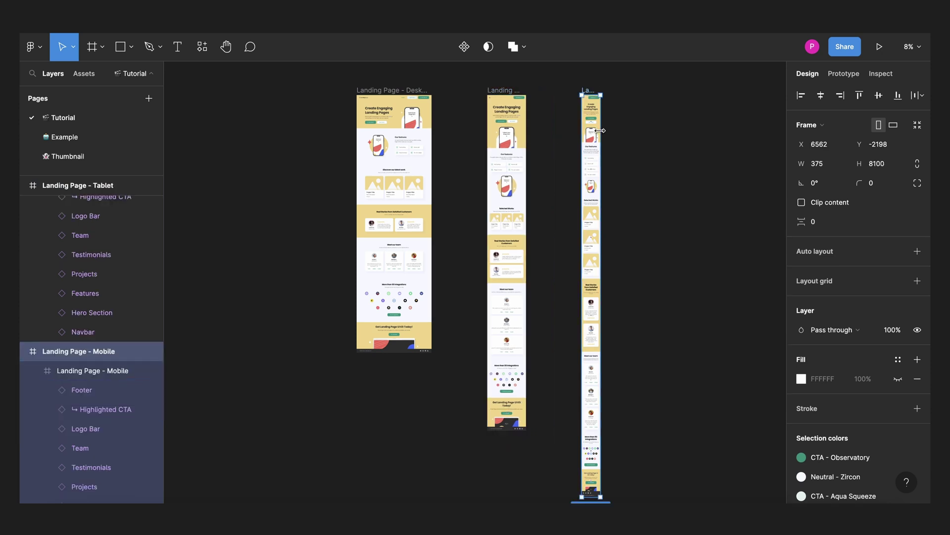
pyautogui.moveTo(600, 133); pyautogui.dragTo(681, 144)
pyautogui.press('super+z')
pyautogui.click(696, 145)
# Run the Breakpoints plugin on the Landing Page file
pyautogui.hscroll(2, 695, 138)
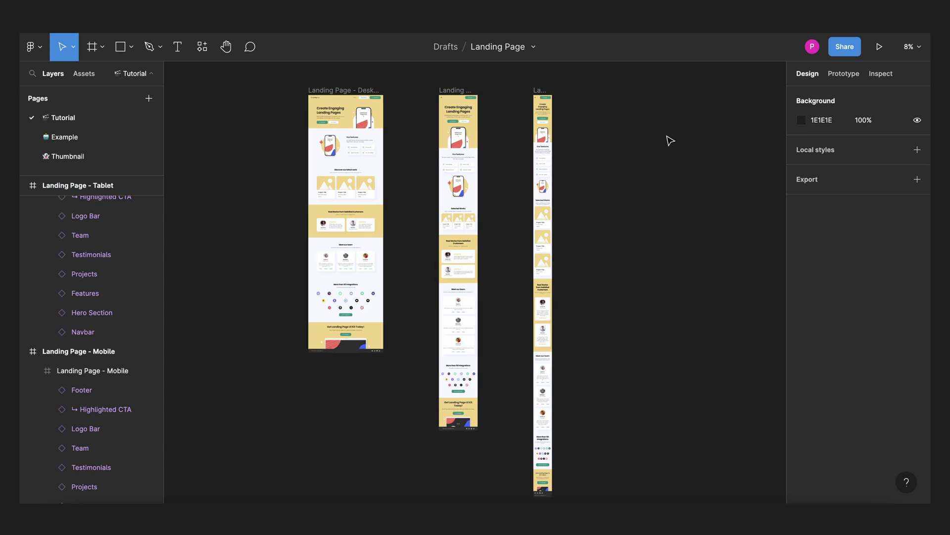
pyautogui.rightClick(668, 137)
pyautogui.moveTo(715, 236)
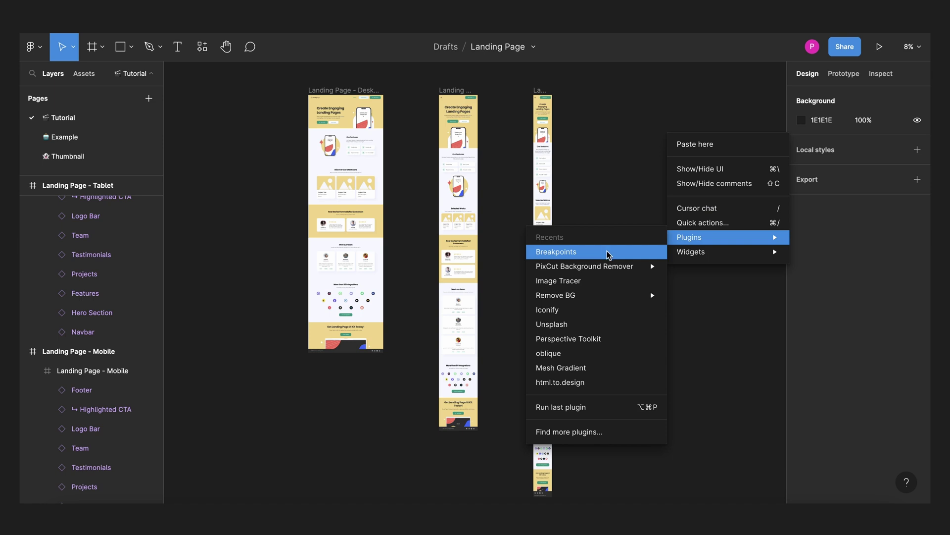
pyautogui.click(556, 251)
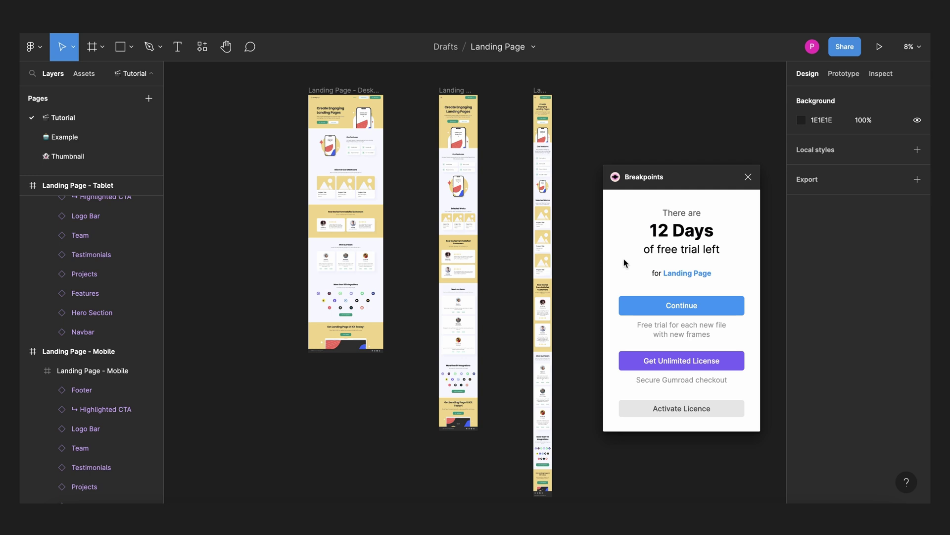
# Continue with the plugin's free trial to create a responsive layout component, and place it beside the Landing Page - Mobile frame
pyautogui.click(666, 304)
pyautogui.click(657, 274)
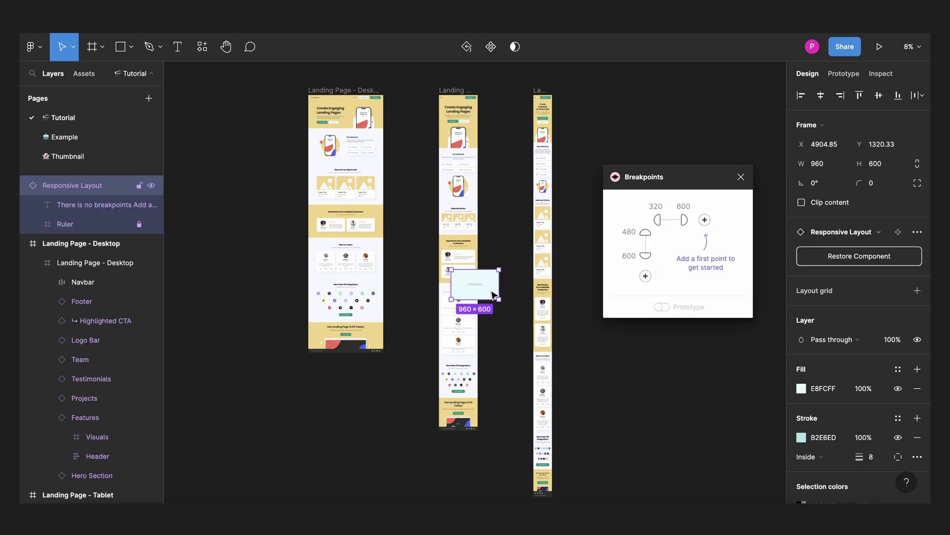
pyautogui.moveTo(490, 292); pyautogui.dragTo(663, 107)
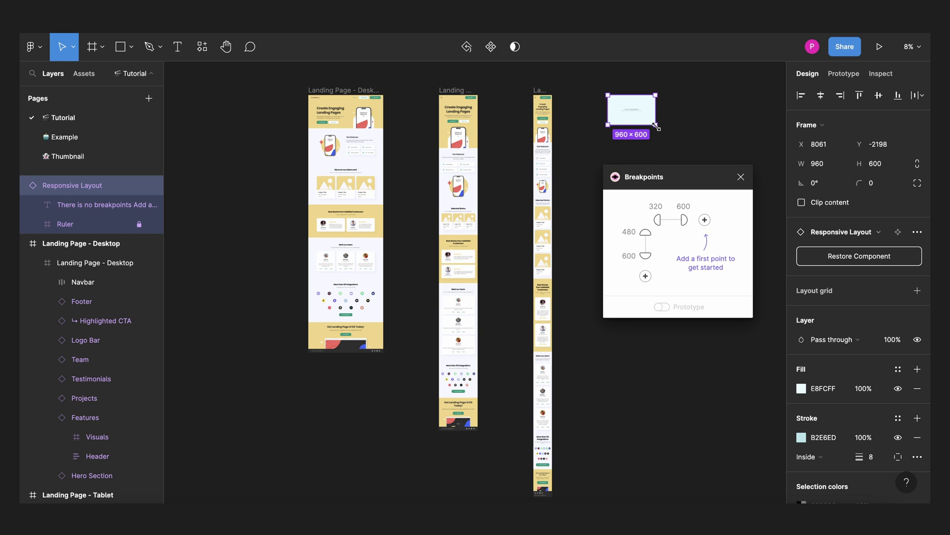
# Set up horizontal breakpoints at 600, 1280 and 1600 with a 1920 maximum, removing the 960 breakpoint
pyautogui.click(706, 220)
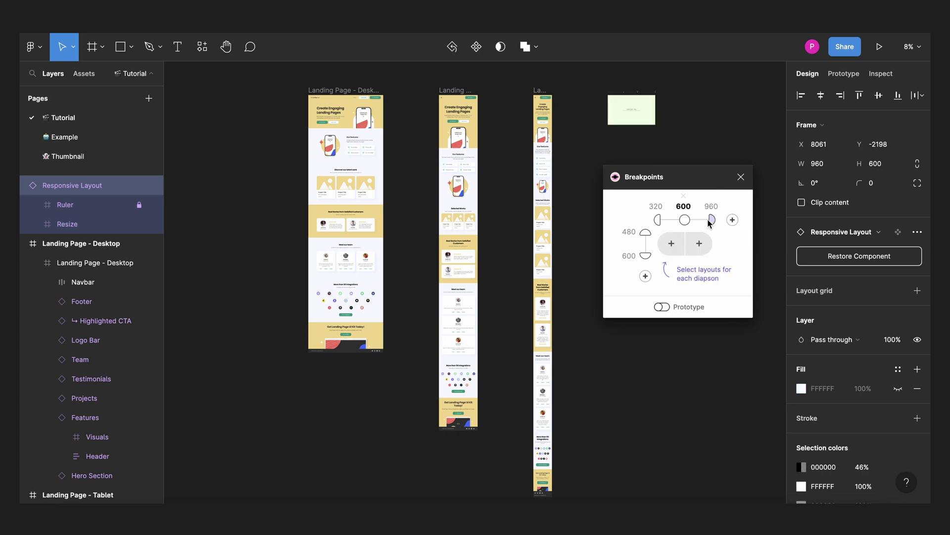
pyautogui.click(712, 220)
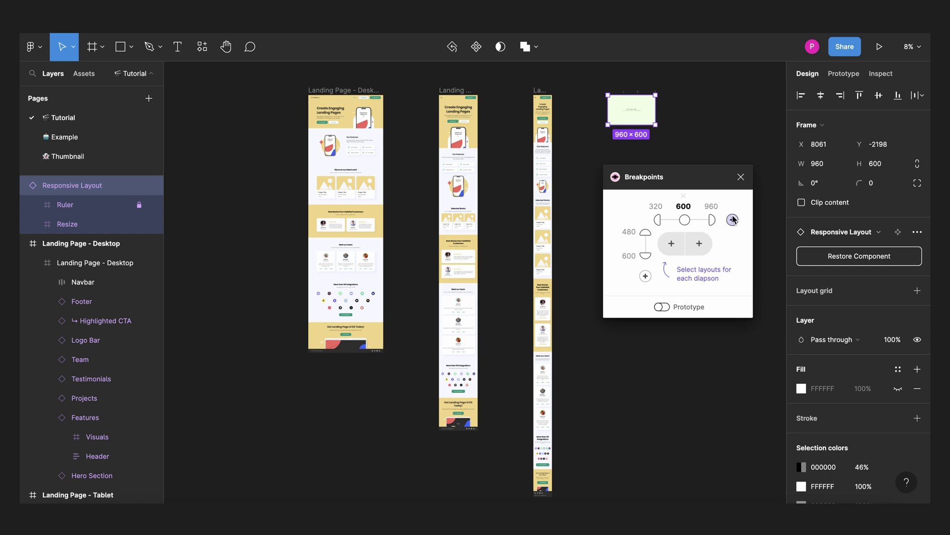
pyautogui.click(733, 220)
pyautogui.click(760, 220)
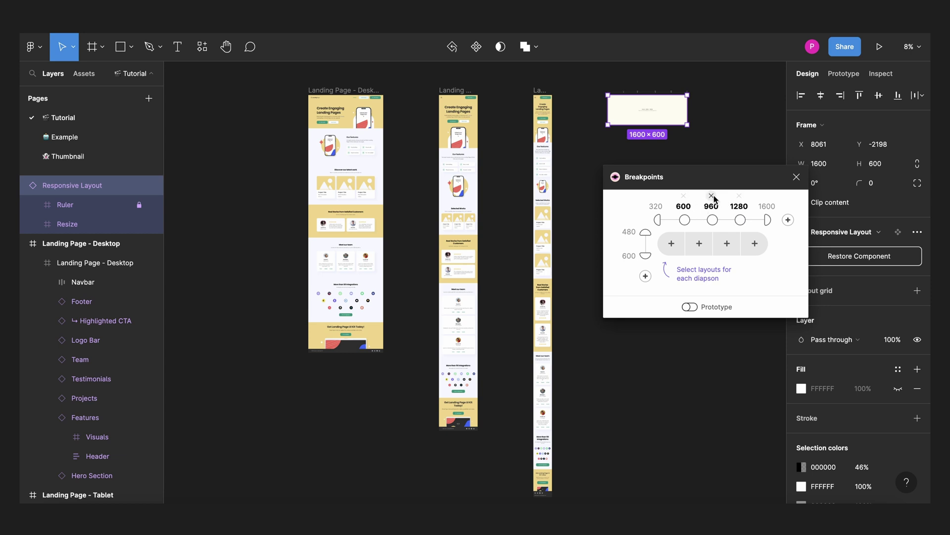
pyautogui.click(711, 196)
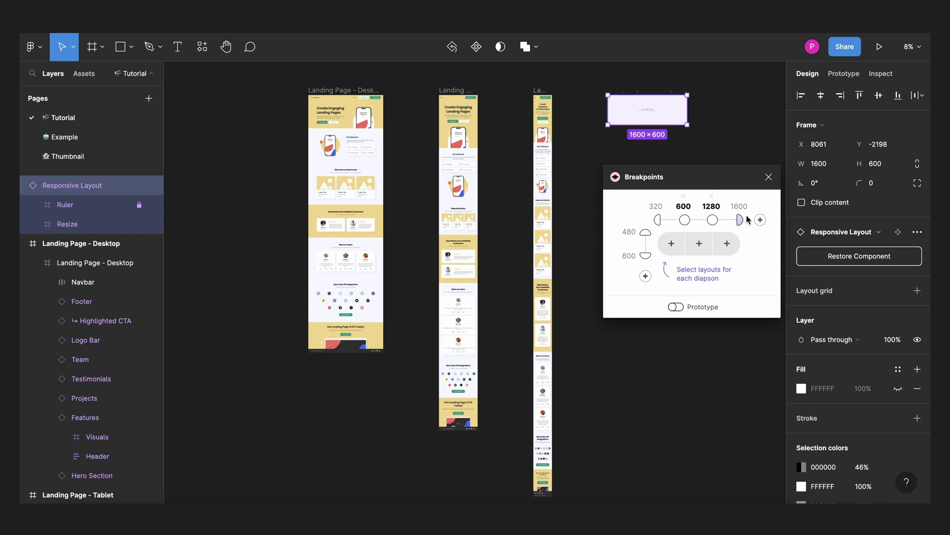
pyautogui.click(760, 220)
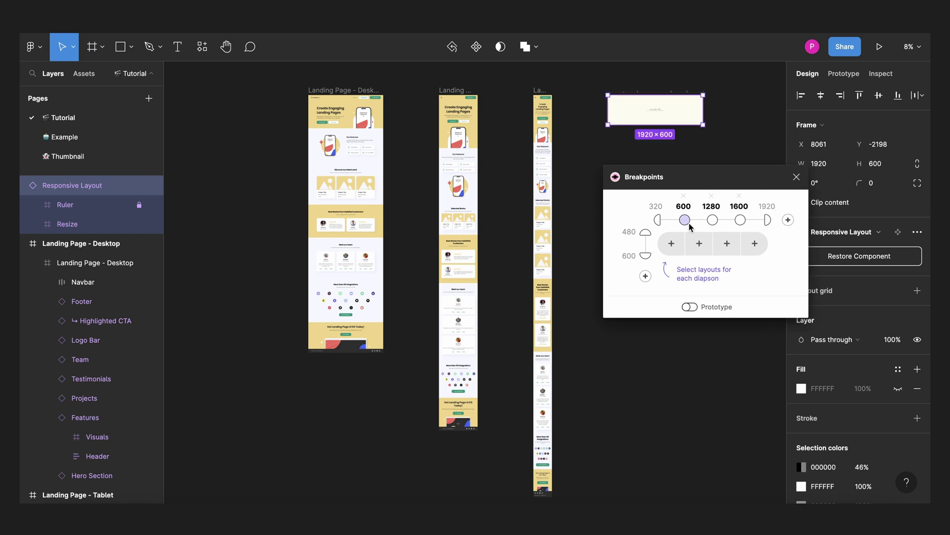
# Assign the Landing Page - Mobile frame as the 320–599 master layout and Landing Page - Tablet as the 600–1279 one
pyautogui.click(673, 243)
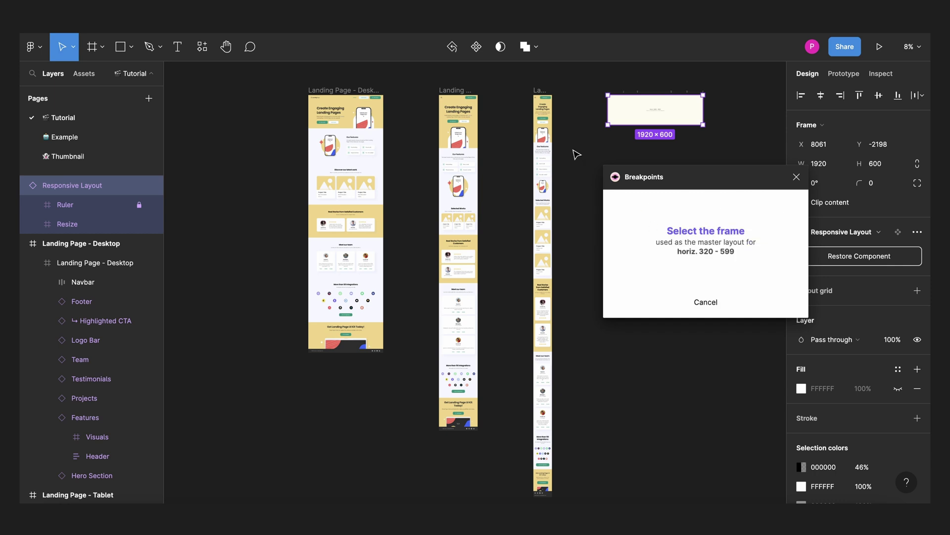
pyautogui.click(541, 94)
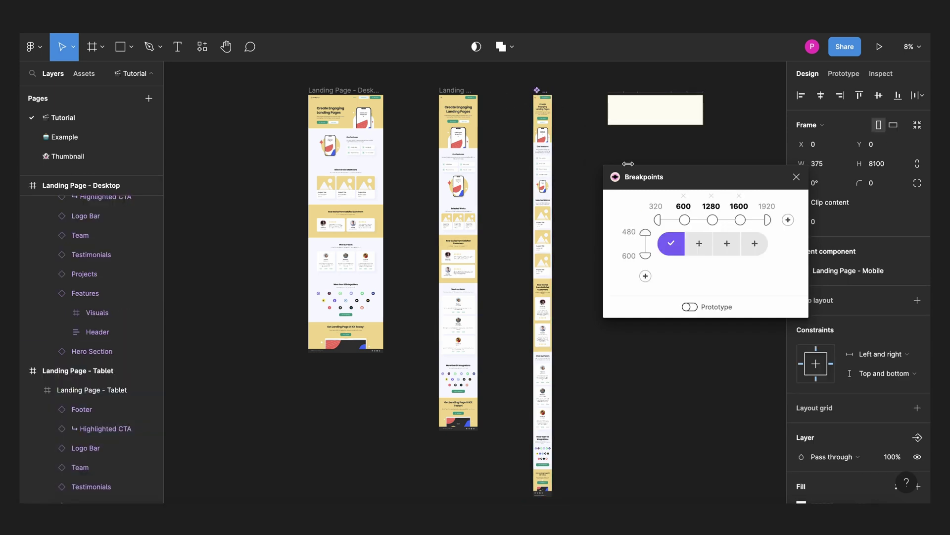
pyautogui.click(700, 243)
pyautogui.click(462, 99)
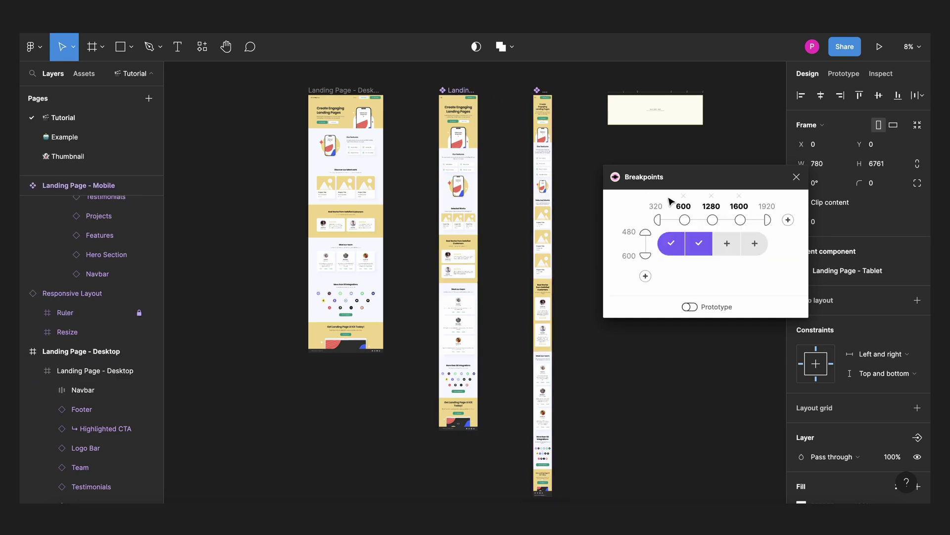
# Assign the Landing Page - Desktop frame as master layout for both the 1280–1599 and 1600–1920 ranges, and close the Breakpoints plugin
pyautogui.click(728, 243)
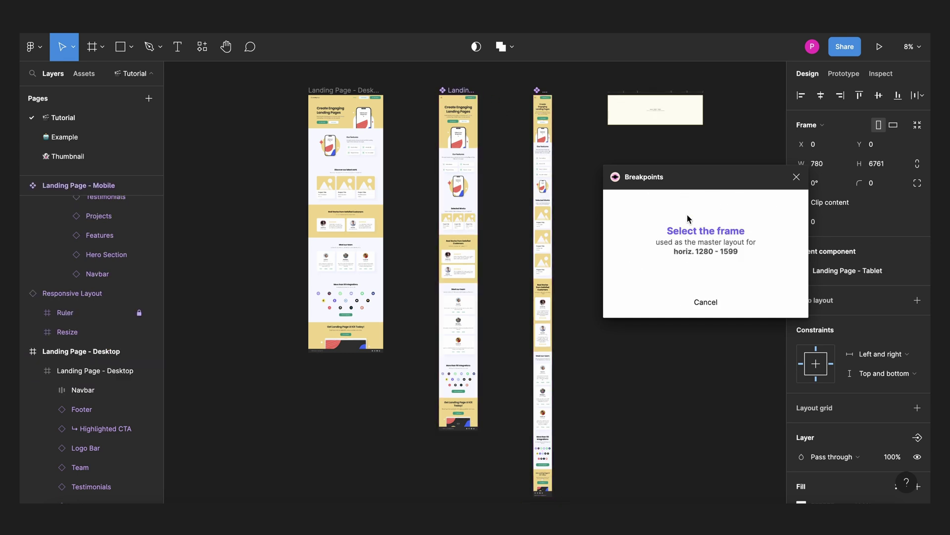
pyautogui.click(360, 92)
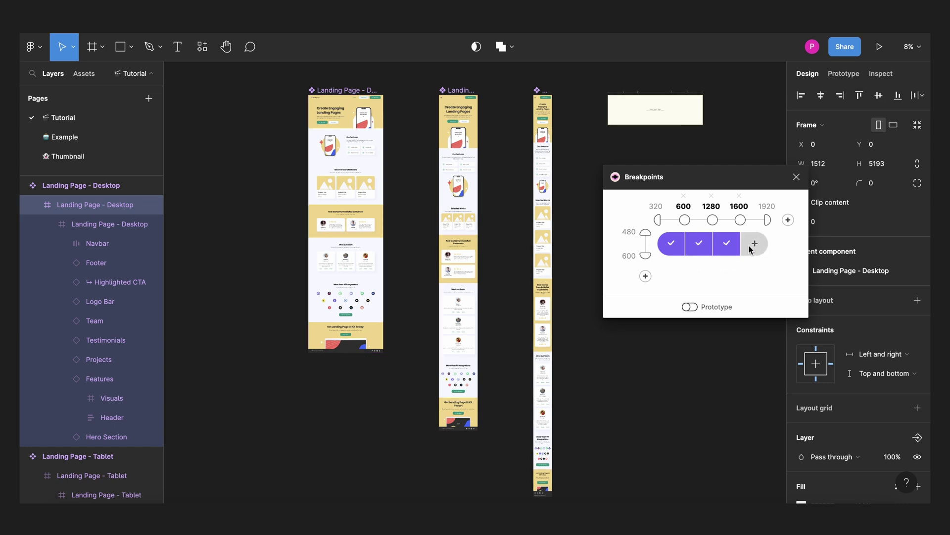
pyautogui.click(757, 244)
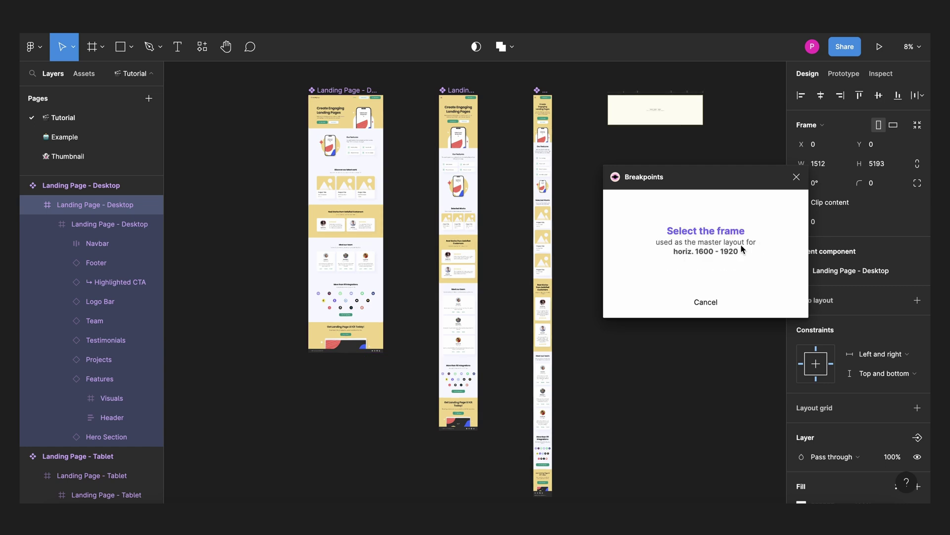
pyautogui.click(363, 91)
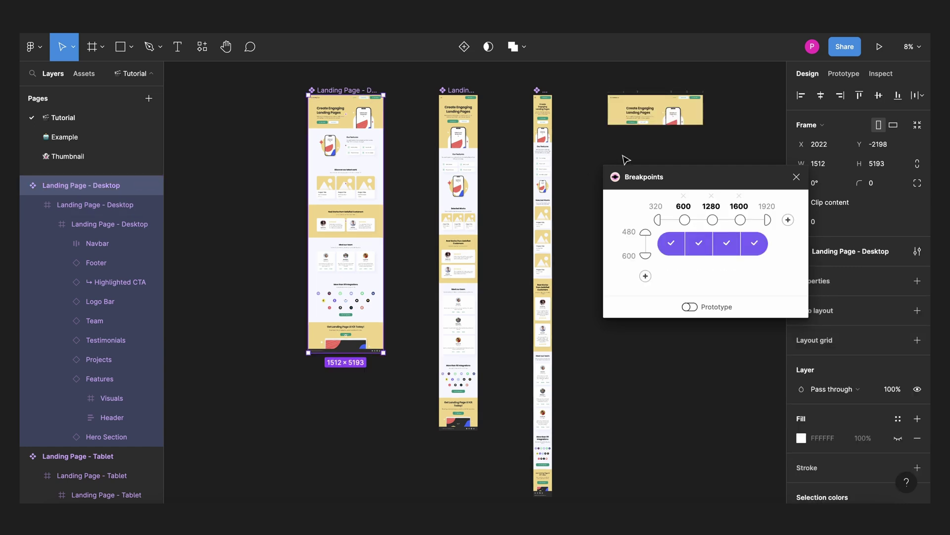
pyautogui.click(796, 177)
# Extend the Responsive Layout component downward to a height of 5193 to fit the full landing page
pyautogui.scroll(3, 689, 111)
pyautogui.click(671, 108)
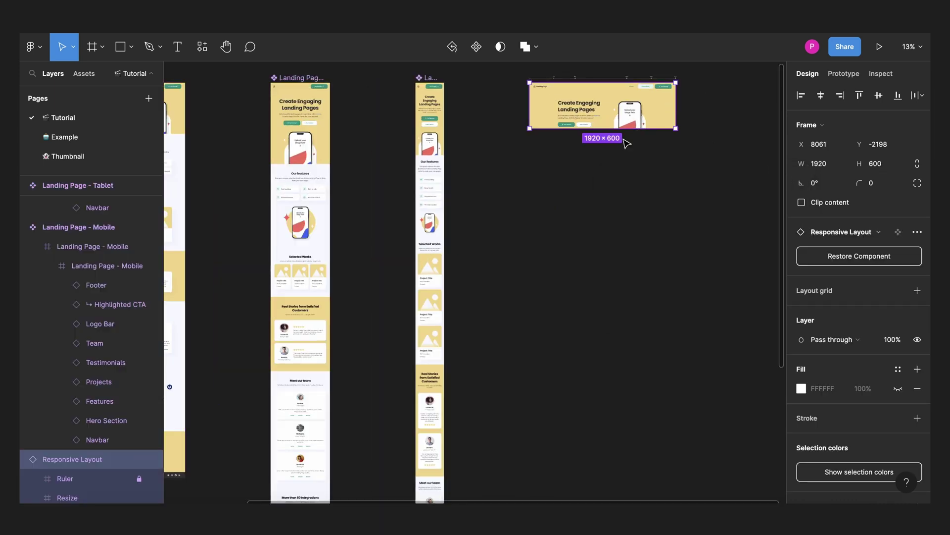
pyautogui.moveTo(638, 131); pyautogui.dragTo(641, 425)
# Test the Responsive Layout by resizing its width across the breakpoints, finishing at a width of about 1922, and deselect it
pyautogui.scroll(-3, 628, 364)
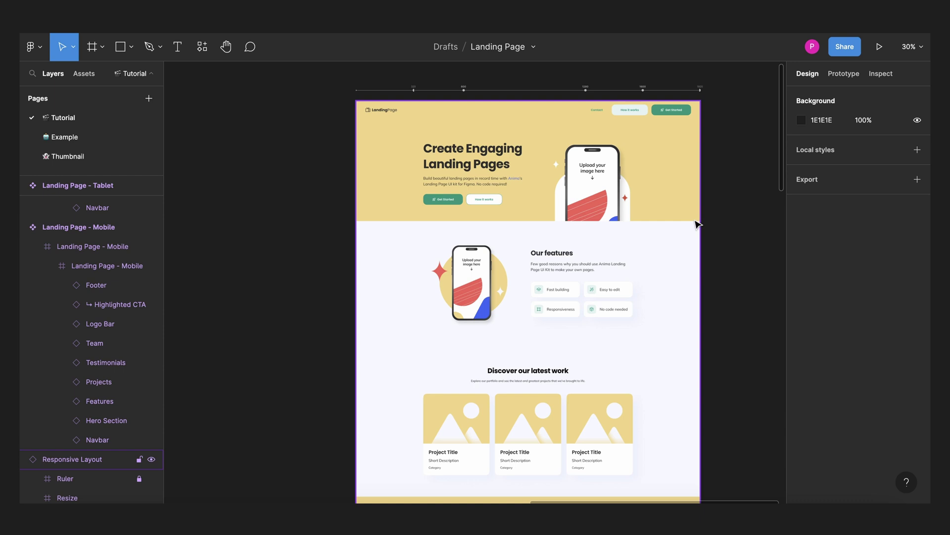
pyautogui.click(700, 226)
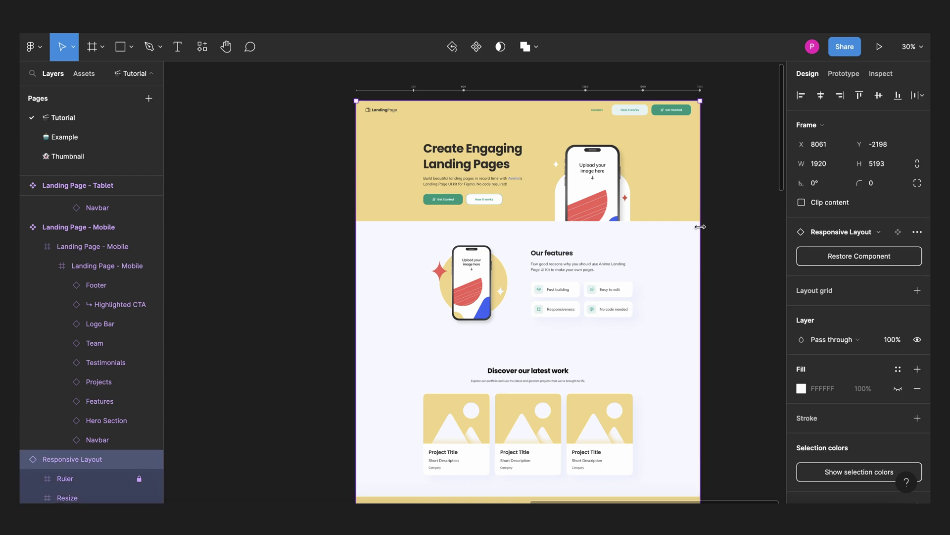
pyautogui.moveTo(701, 225)
pyautogui.mouseDown()
pyautogui.moveTo(415, 230)
pyautogui.moveTo(701, 223)
pyautogui.mouseUp()
pyautogui.click(734, 197)
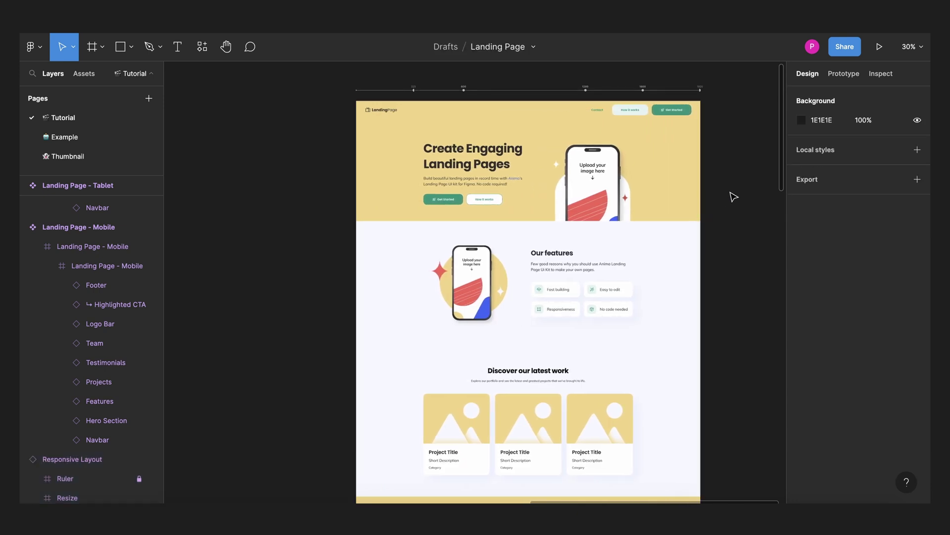
# Run the Breakpoints plugin again, select the existing Responsive Layout to review its breakpoint settings, and close the plugin
pyautogui.scroll(-3, 732, 197)
pyautogui.scroll(1, 749, 239)
pyautogui.rightClick(747, 235)
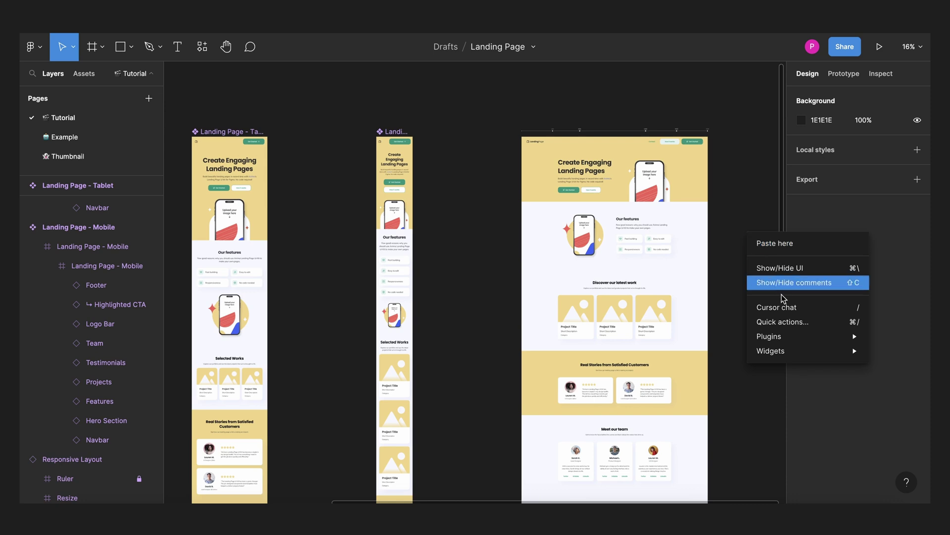
pyautogui.moveTo(771, 340)
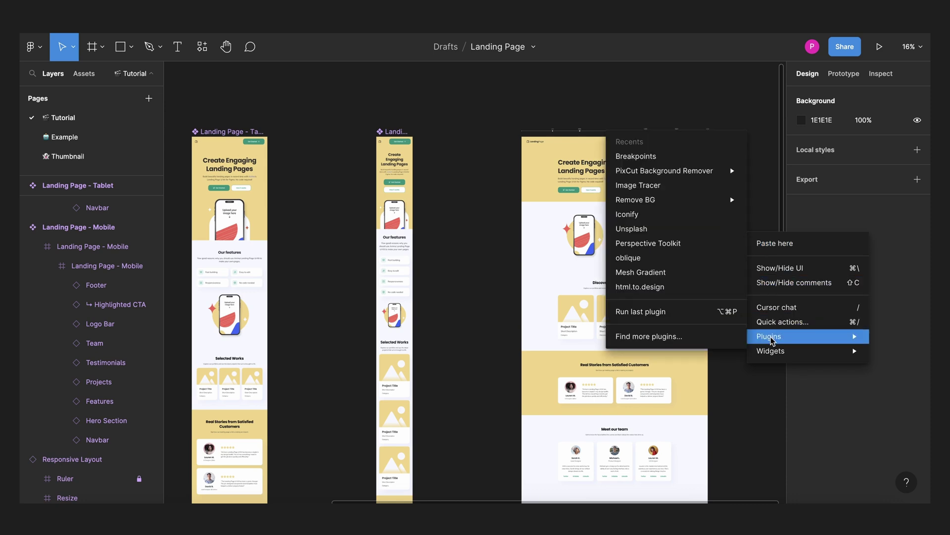
pyautogui.click(634, 156)
pyautogui.click(659, 305)
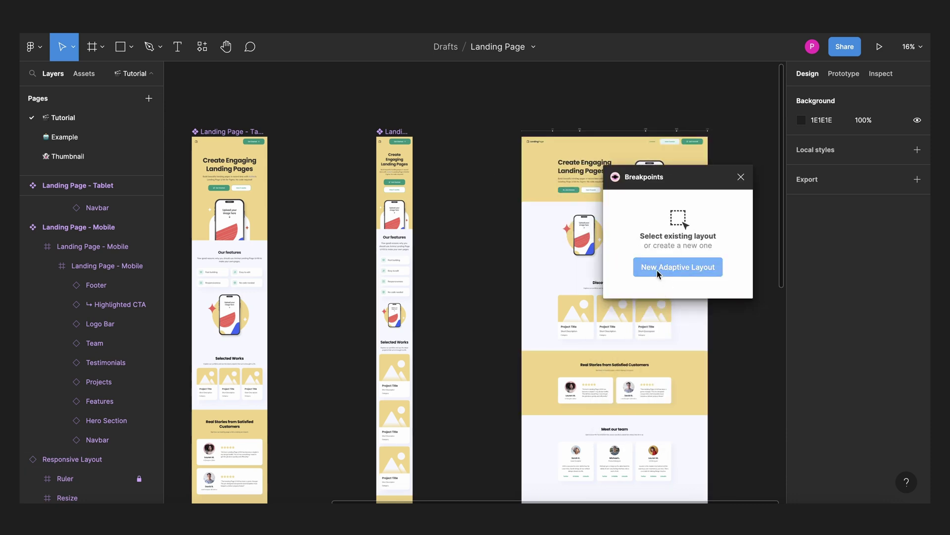
pyautogui.click(578, 145)
pyautogui.click(576, 143)
pyautogui.hscroll(3, 558, 147)
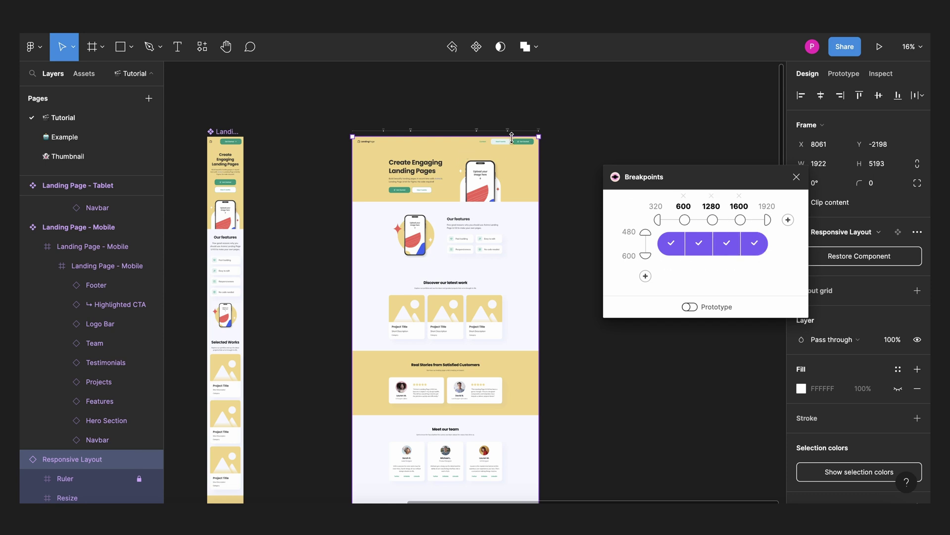
pyautogui.click(797, 176)
# Compare the Responsive Layout with the source frames, and resize its width across the breakpoints again, finishing at a width of about 1921
pyautogui.scroll(-5, 461, 310)
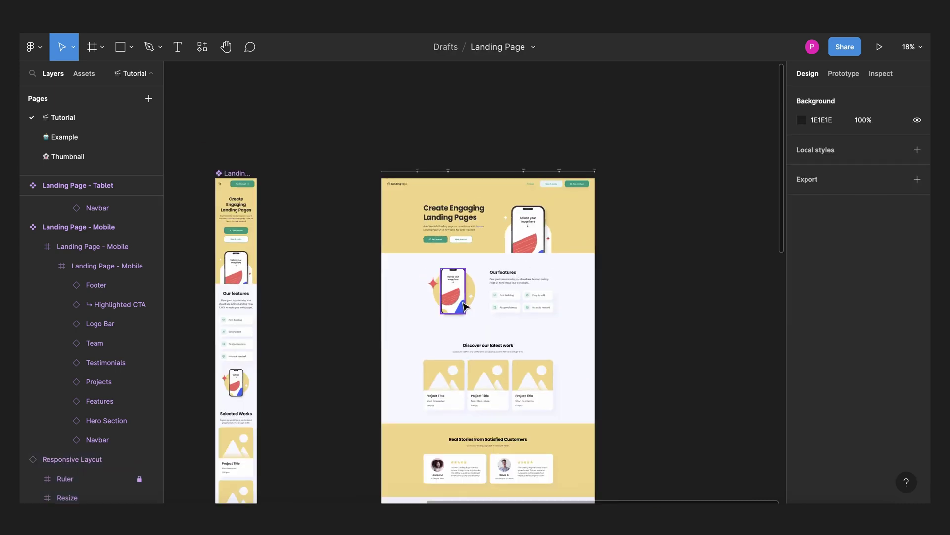
pyautogui.hscroll(-5, 462, 311)
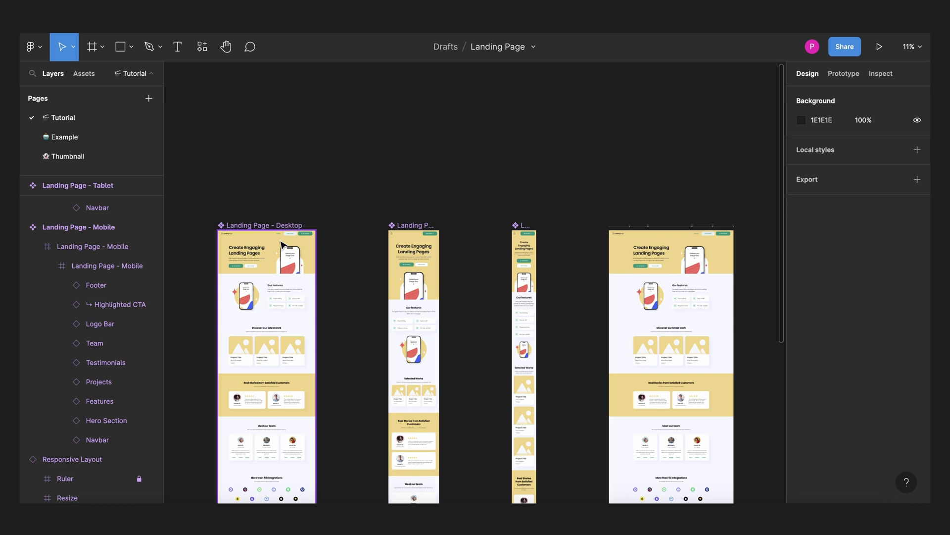
pyautogui.hscroll(4, 283, 243)
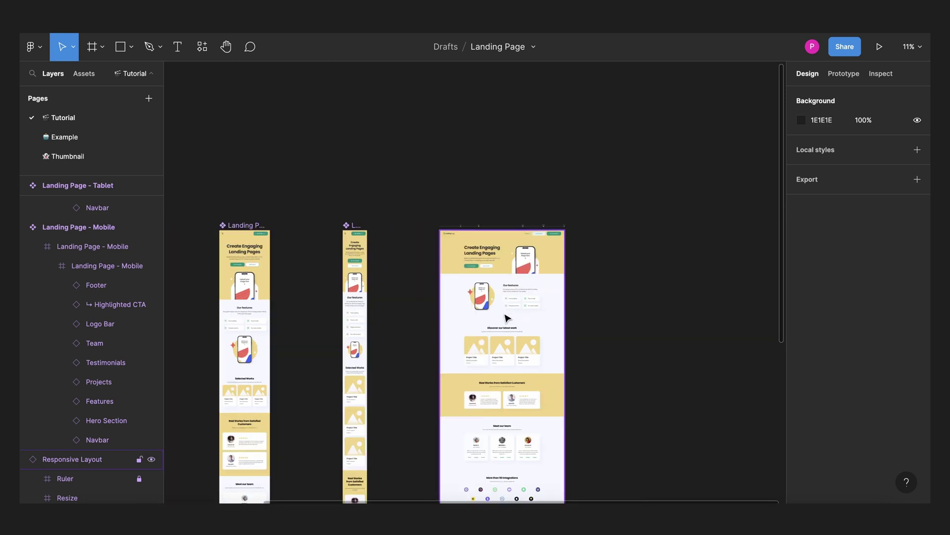
pyautogui.scroll(5, 543, 303)
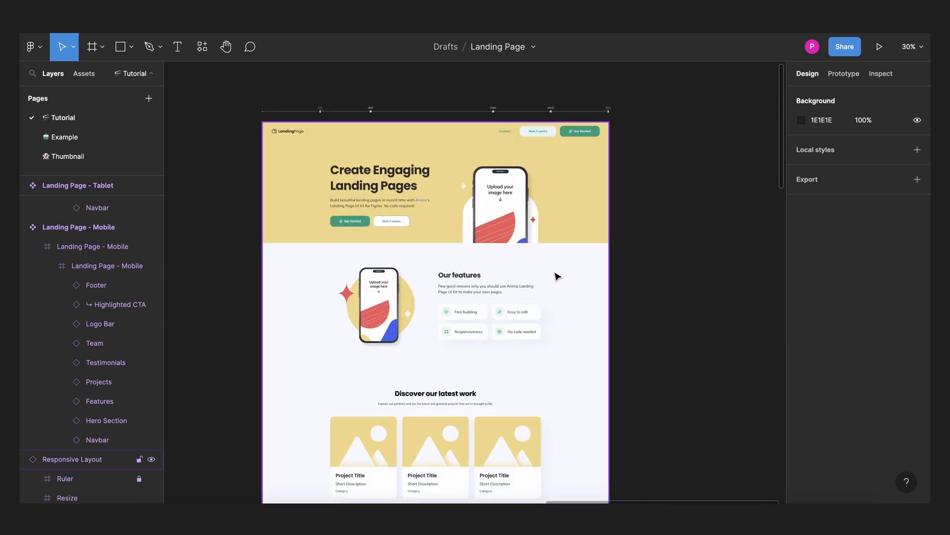
pyautogui.click(558, 276)
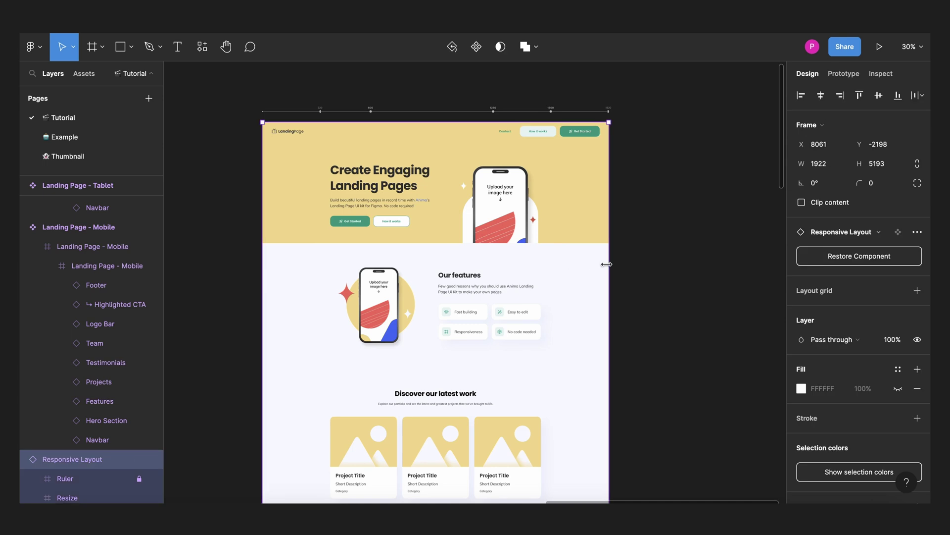
pyautogui.moveTo(605, 264)
pyautogui.mouseDown()
pyautogui.moveTo(419, 255)
pyautogui.moveTo(609, 258)
pyautogui.mouseUp()
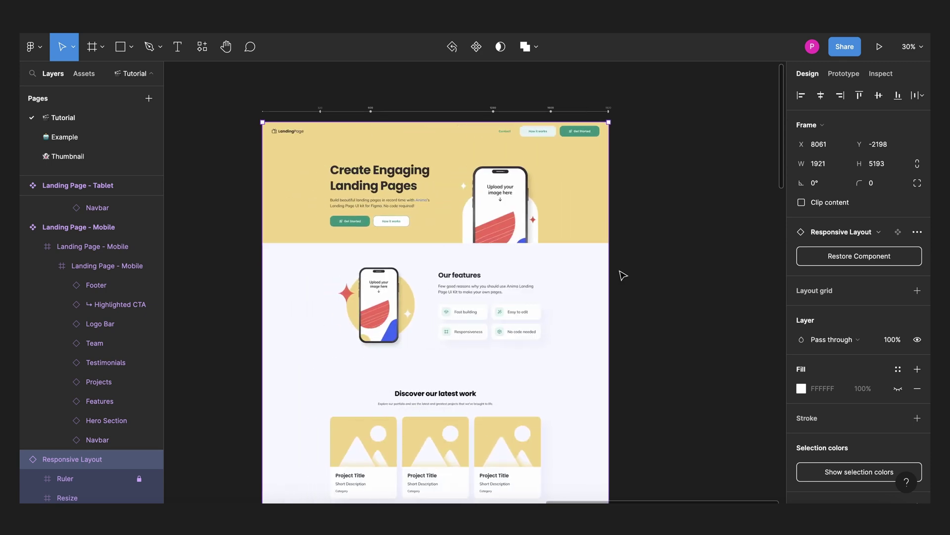